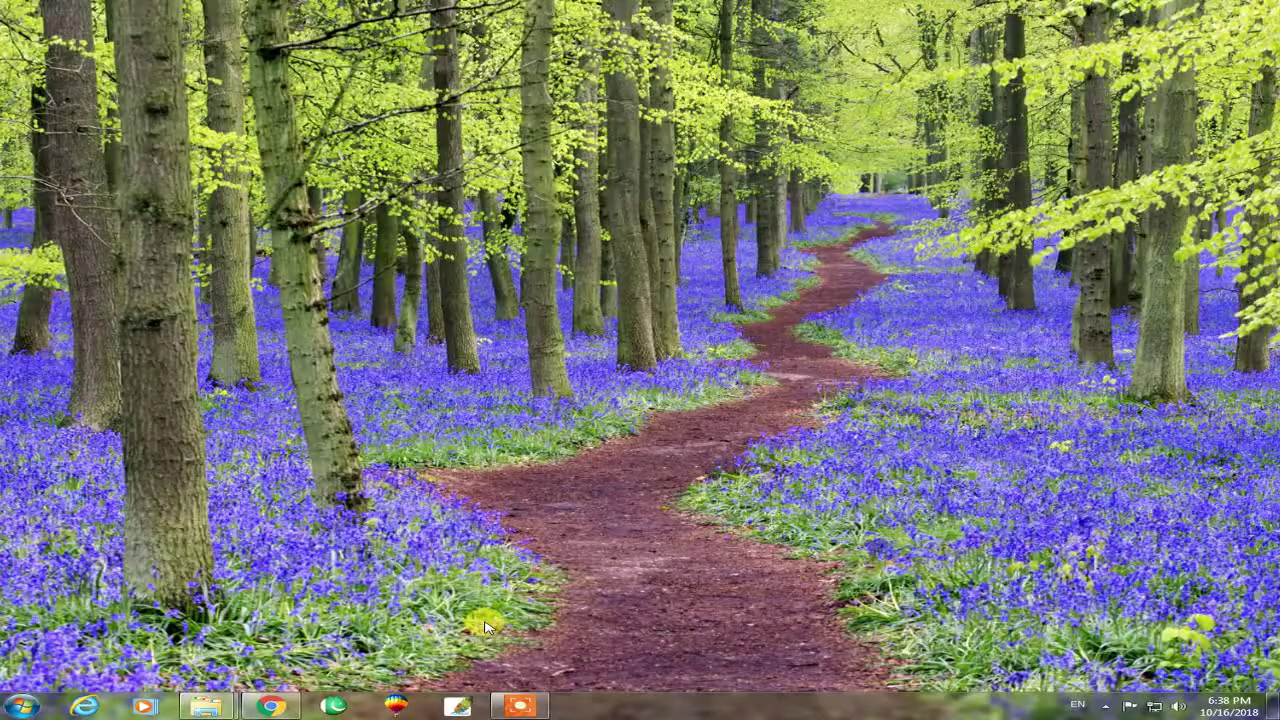
Switch to Chrome and load the dealmarkaz.pk website in a new tab.
click(268, 708)
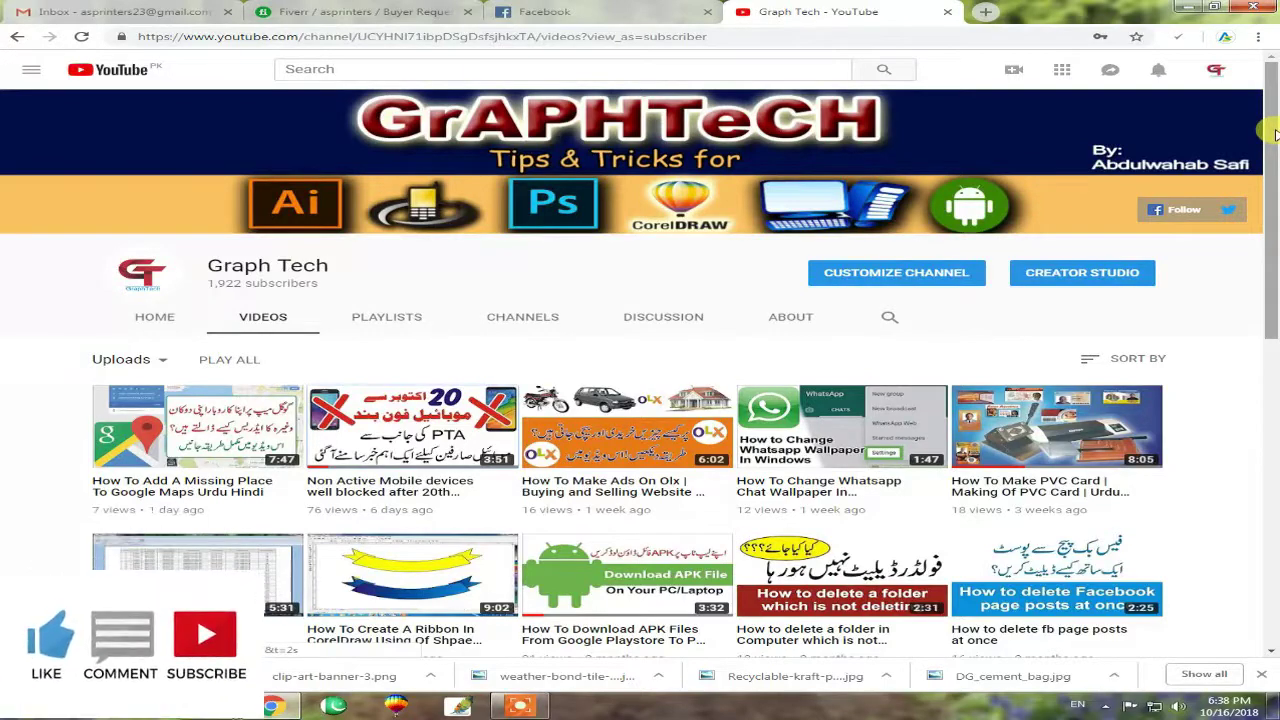
drag(1272, 178, 1272, 86)
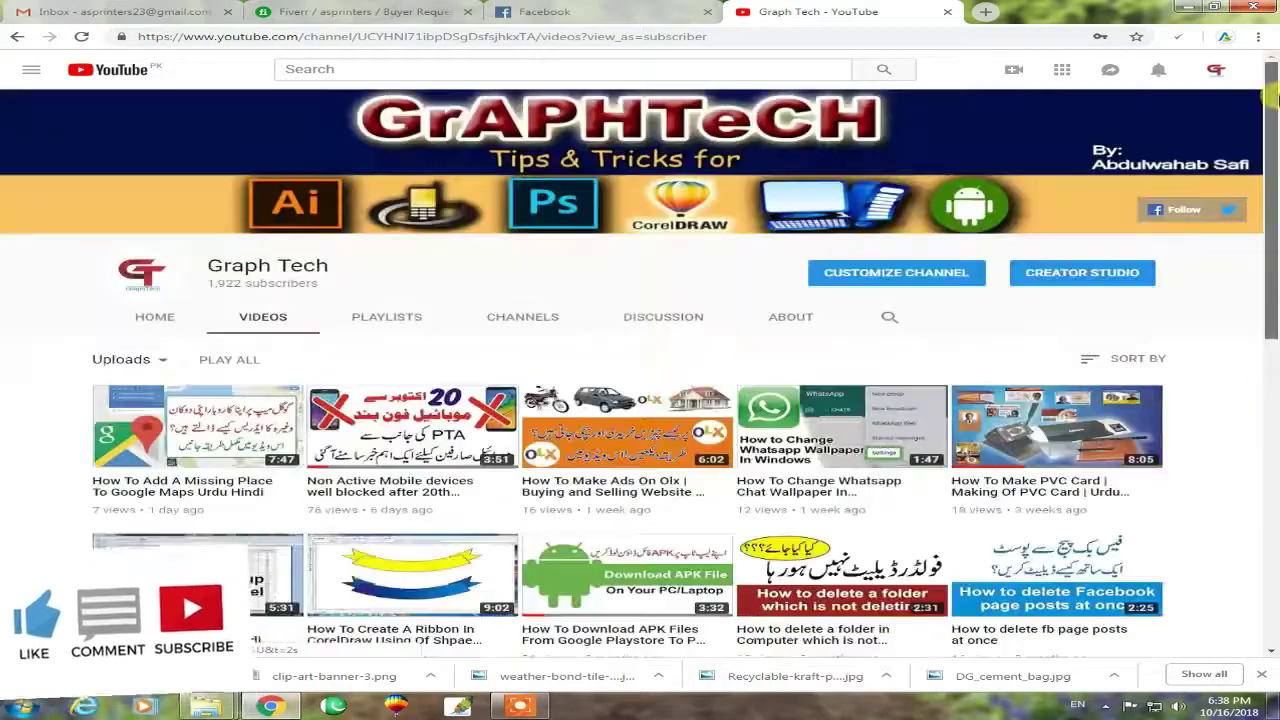
click(993, 17)
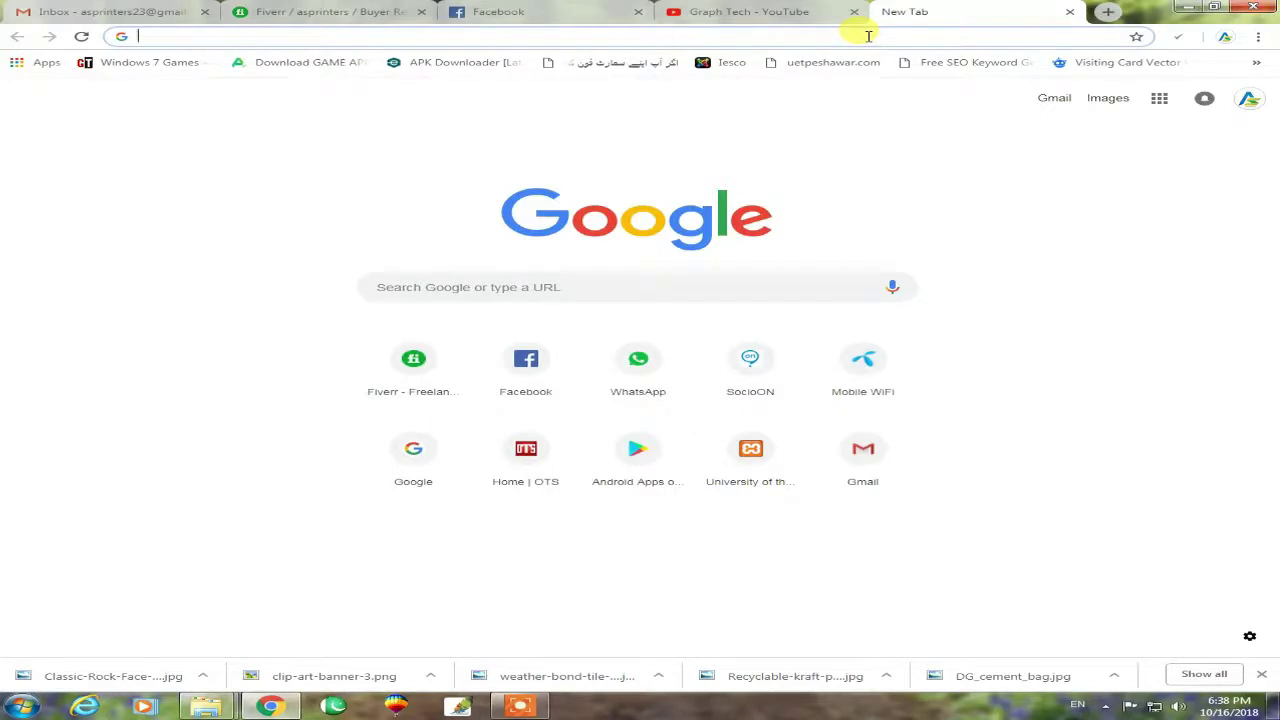
text(d)
key(BackSpace)
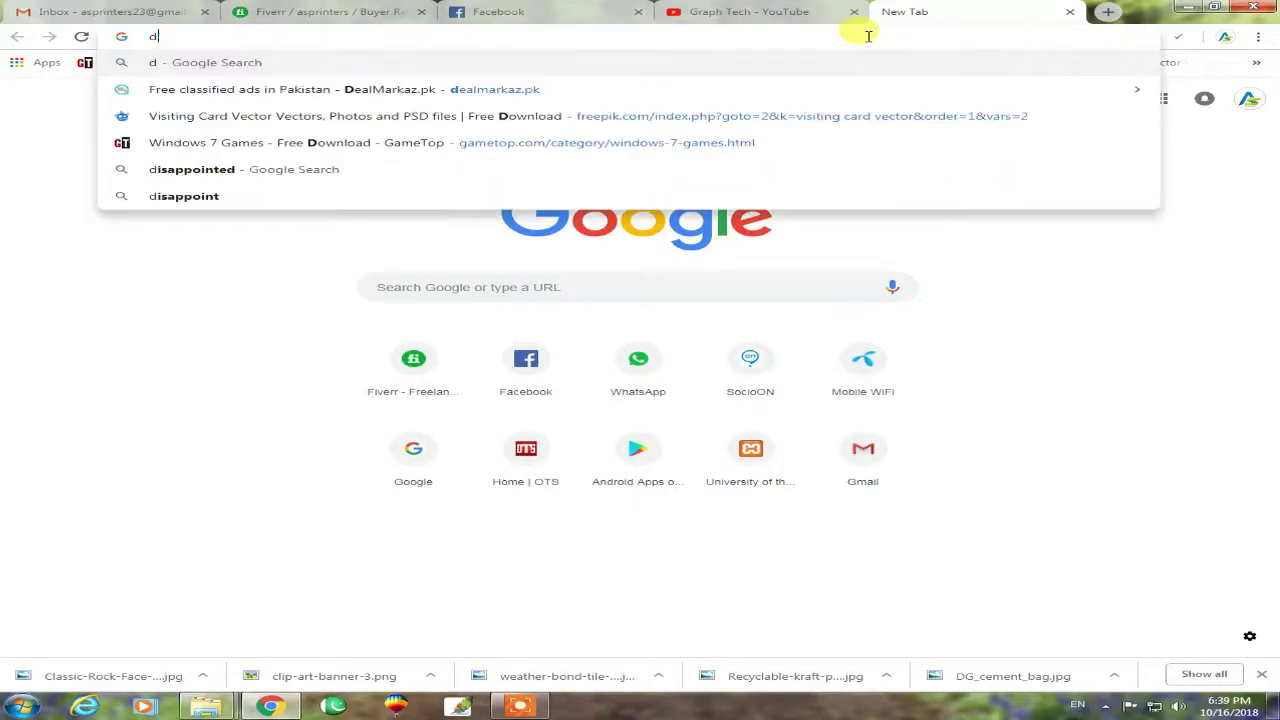
key(BackSpace)
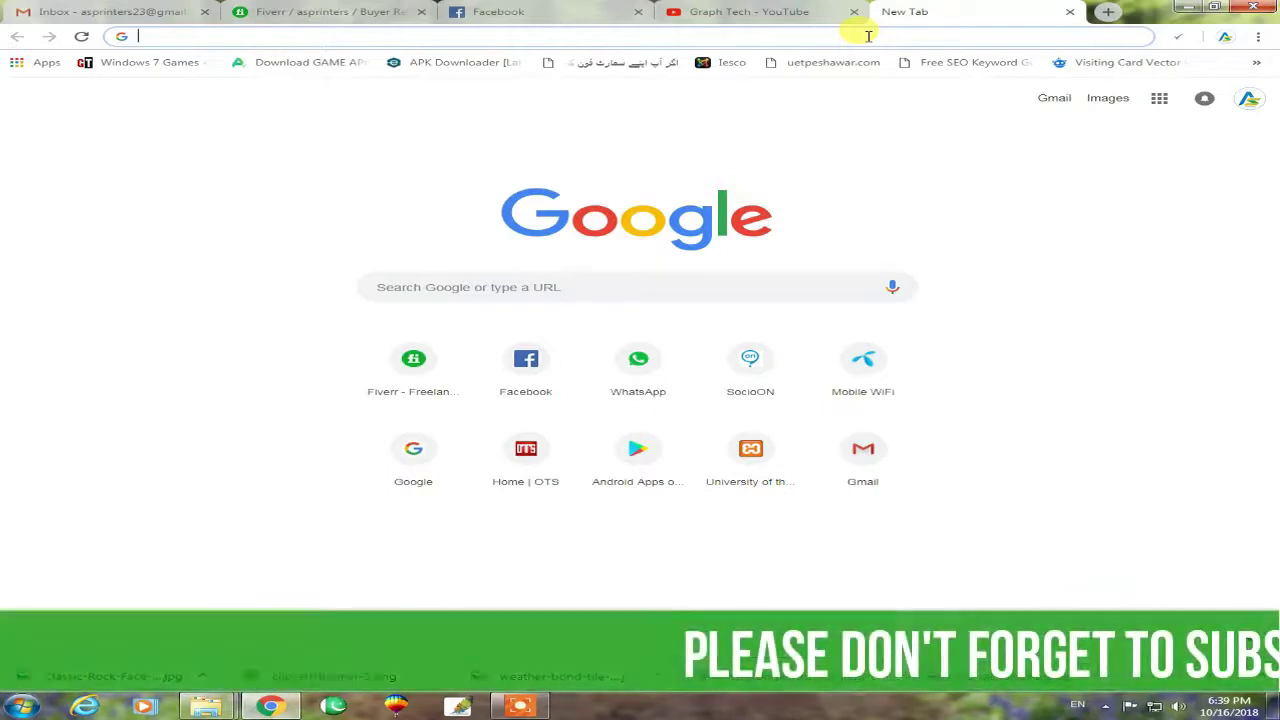
text(deal)
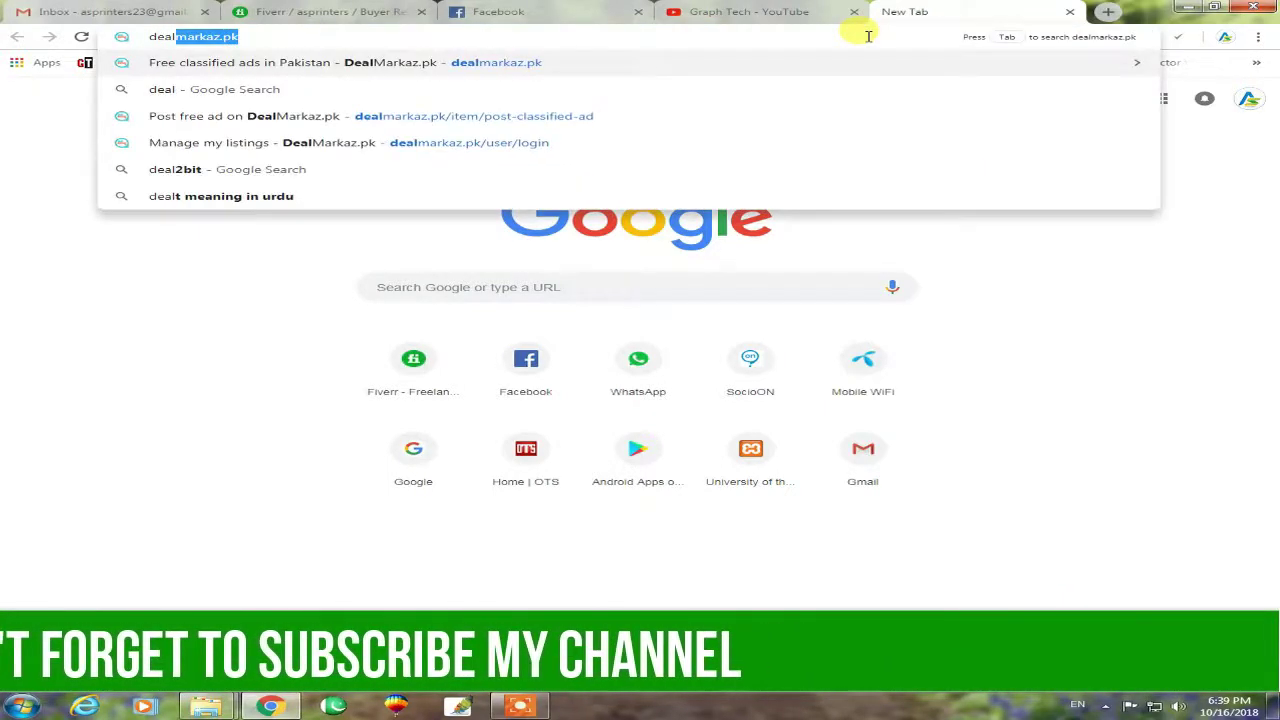
text(markaz.pk)
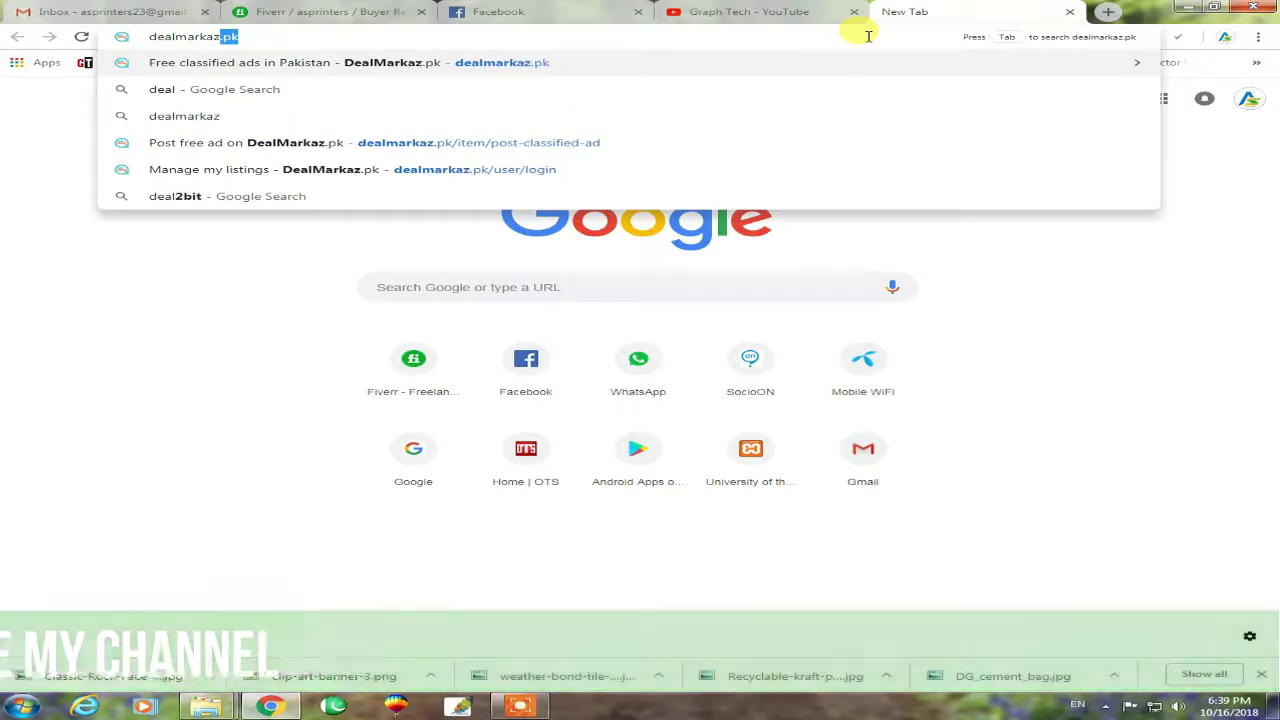
text(l)
key(BackSpace)
text(k)
key(Return)
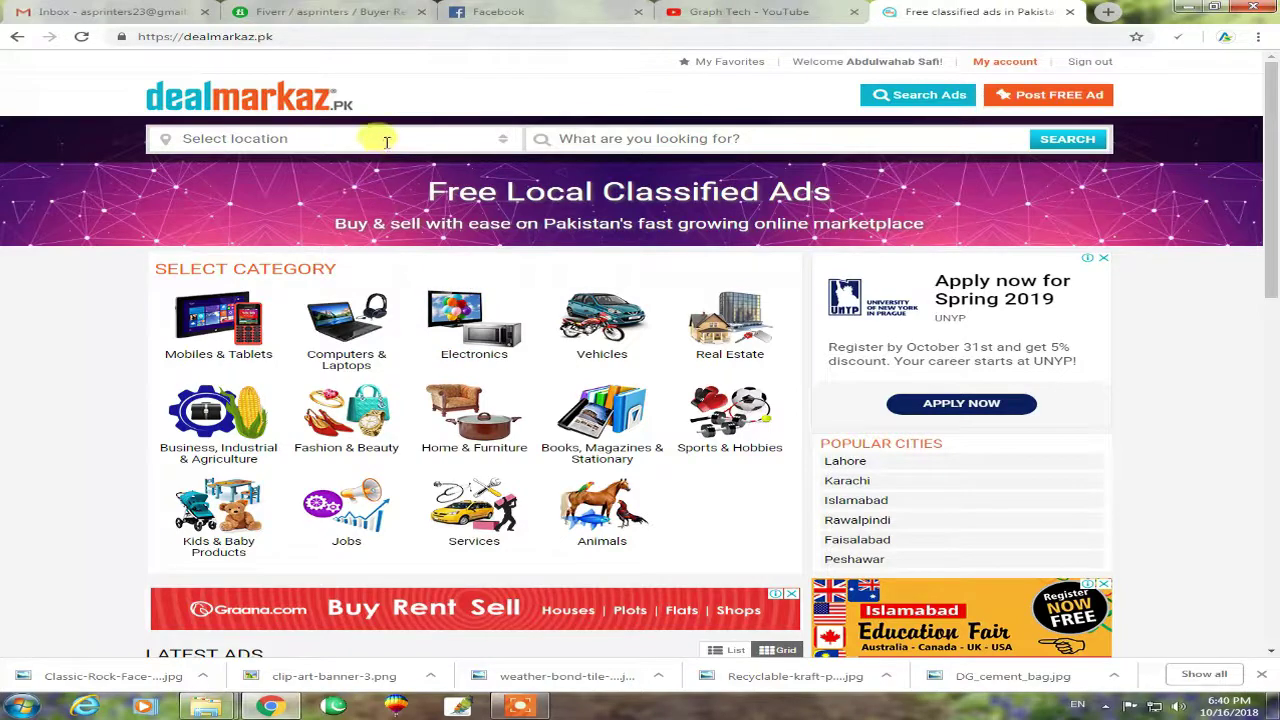
Set the location to Islamabad and search the classified ads for "mobile".
click(250, 144)
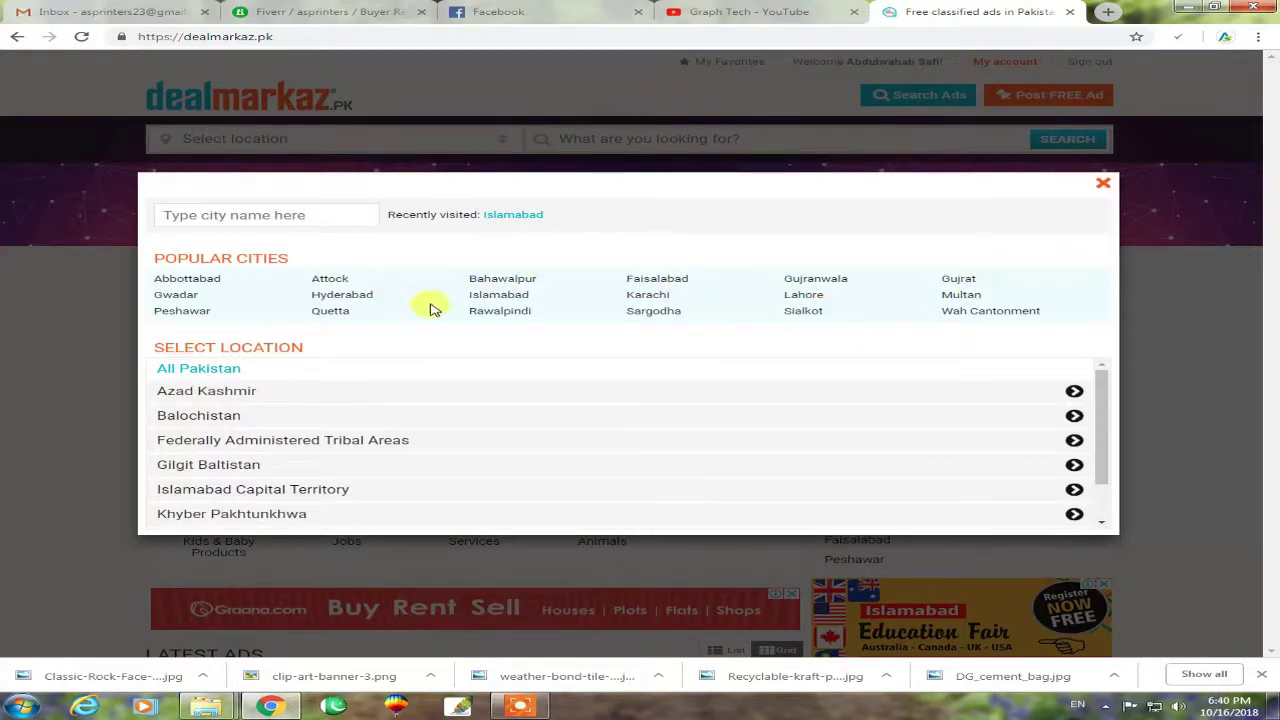
click(497, 296)
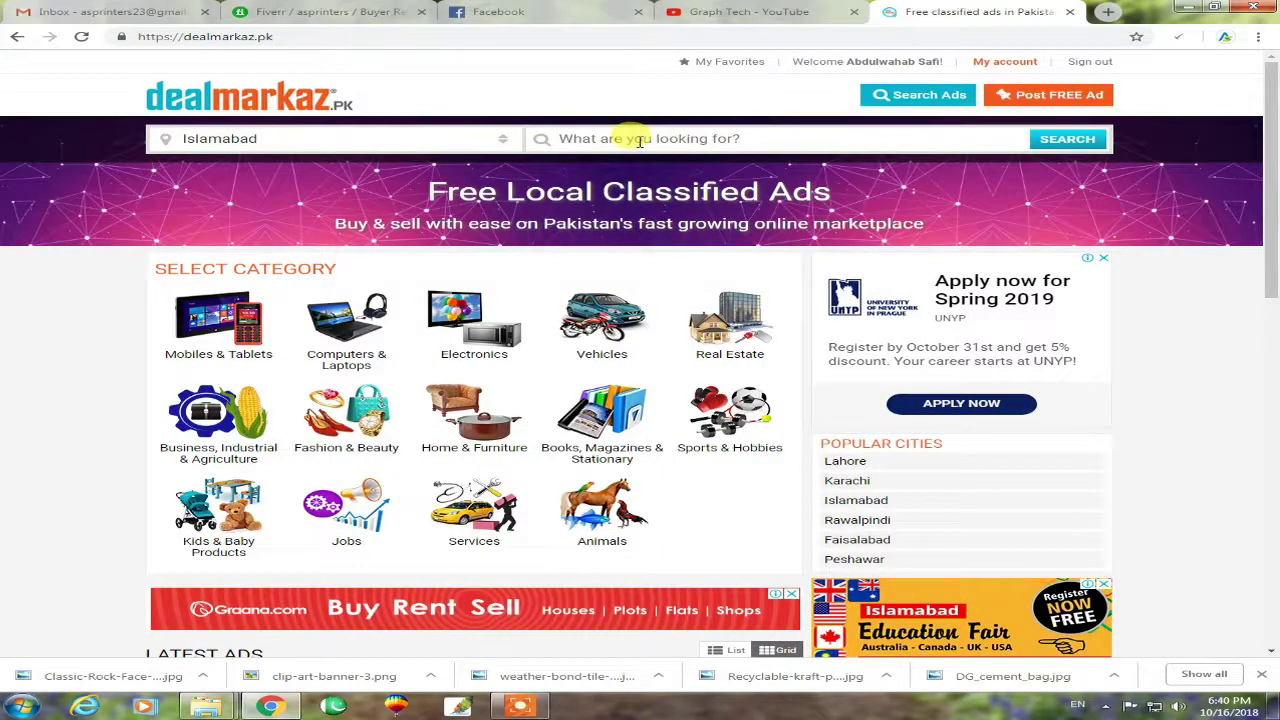
click(770, 139)
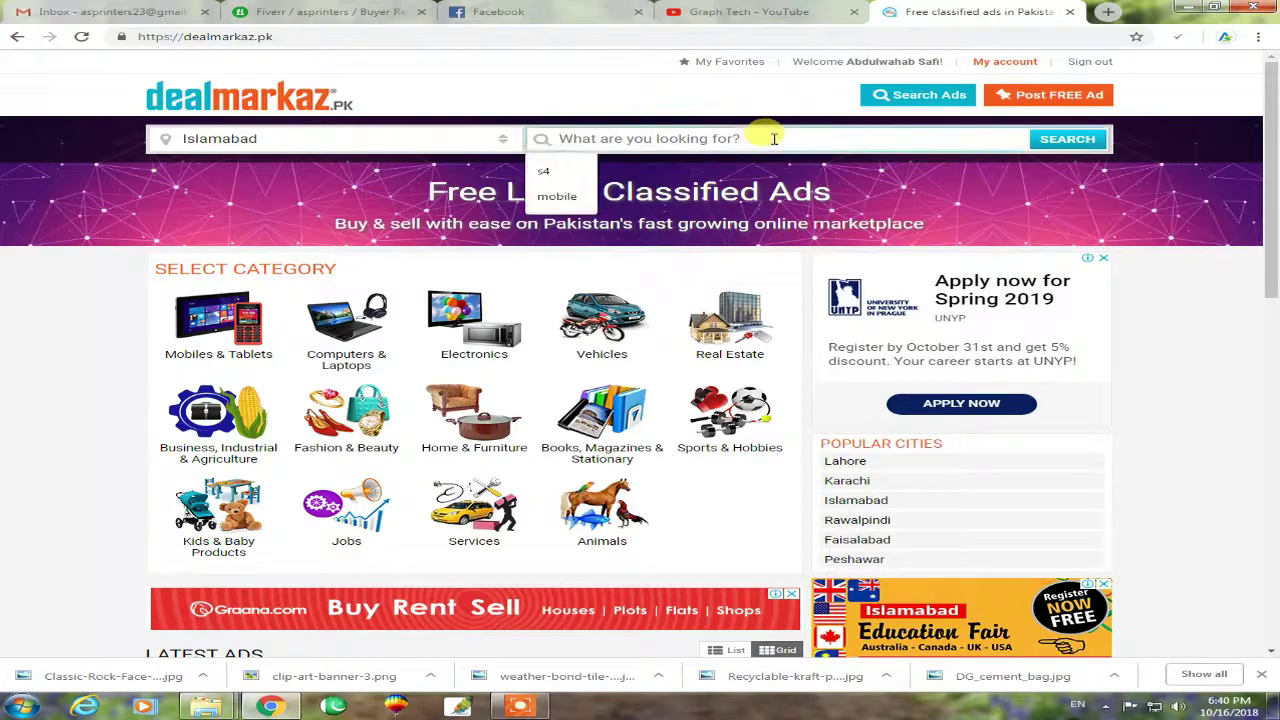
text(m)
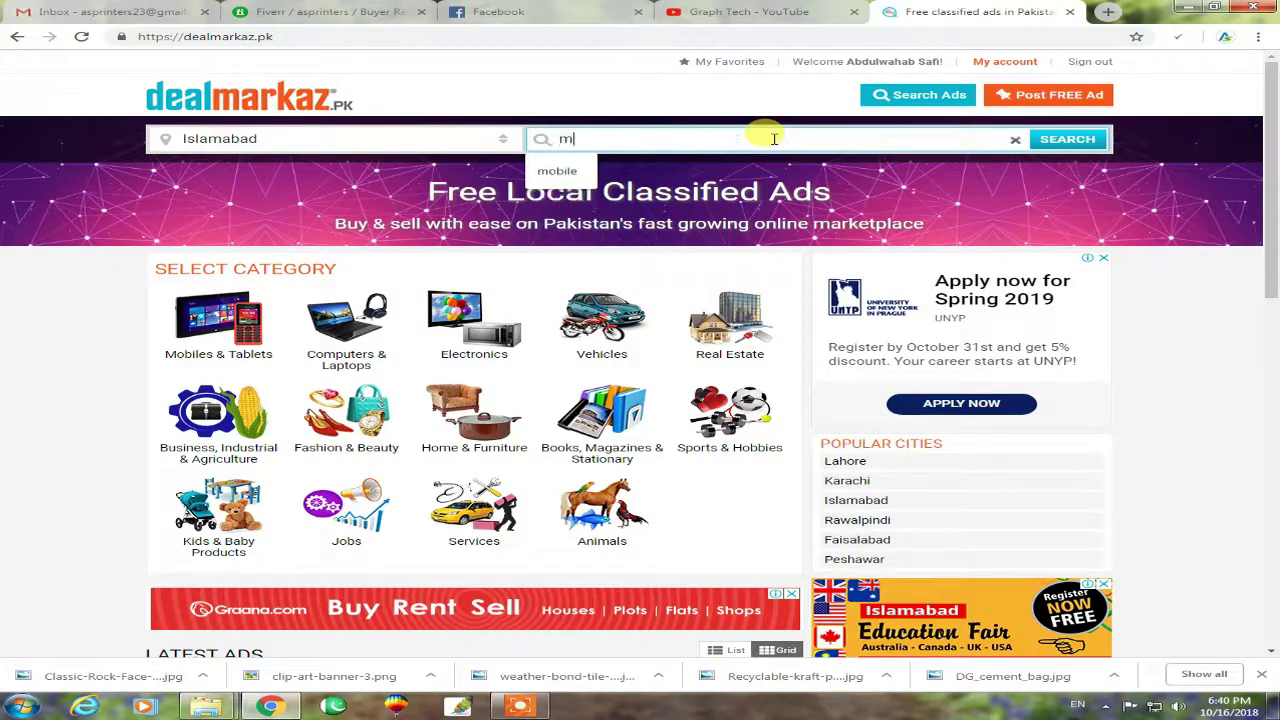
text(obil)
key(BackSpace)
text(e)
key(Return)
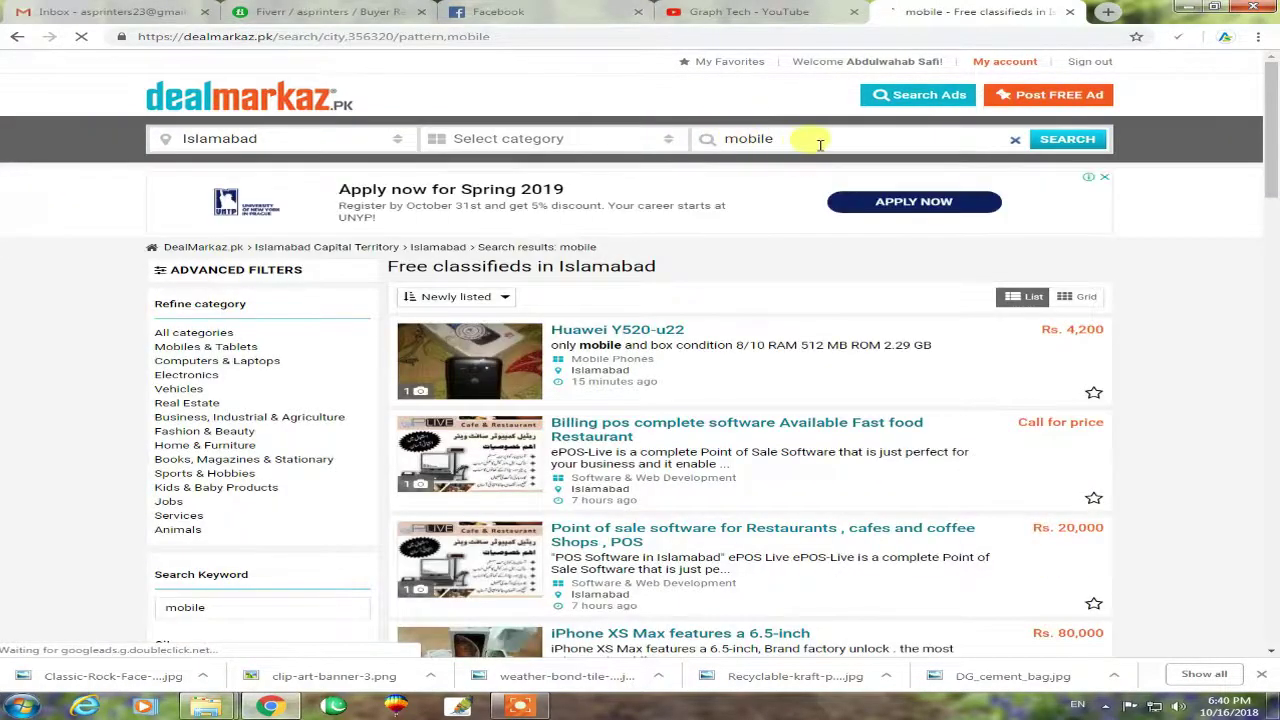
Look over the search results and narrow them to the Mobile Phones subcategory of Mobiles & Tablets.
scroll(754, 330, down, 5)
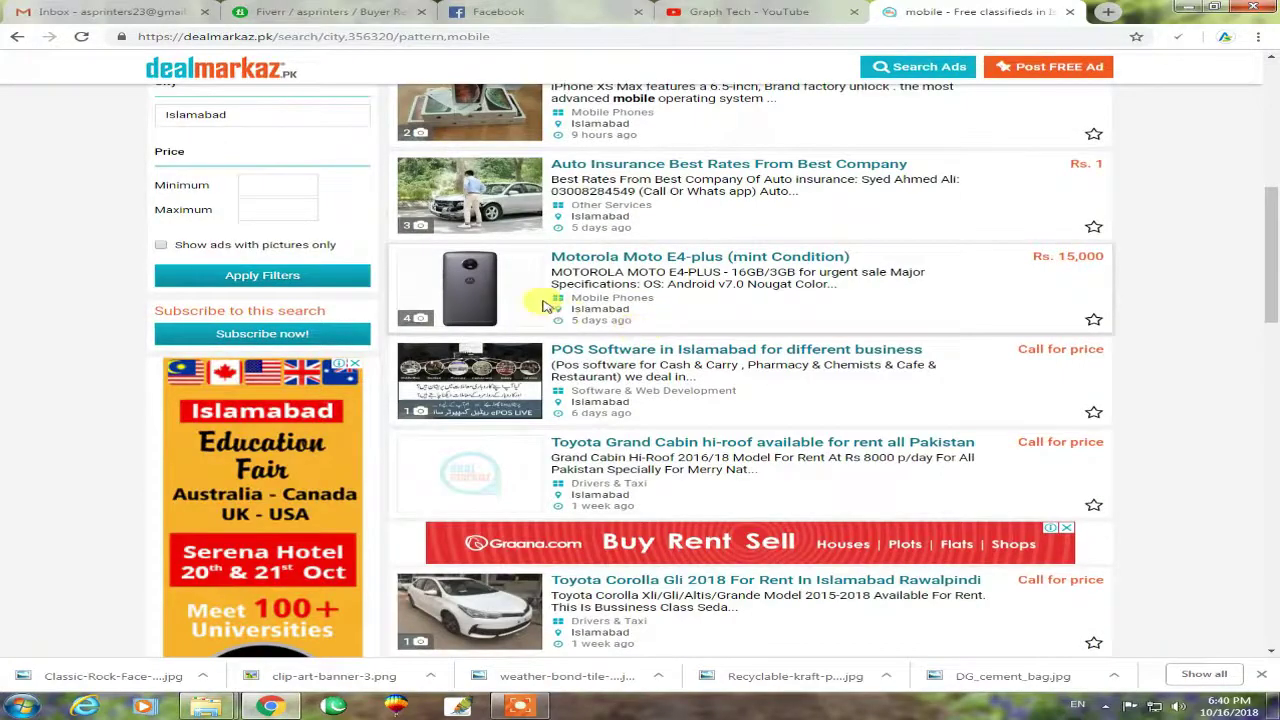
scroll(508, 414, up, 6)
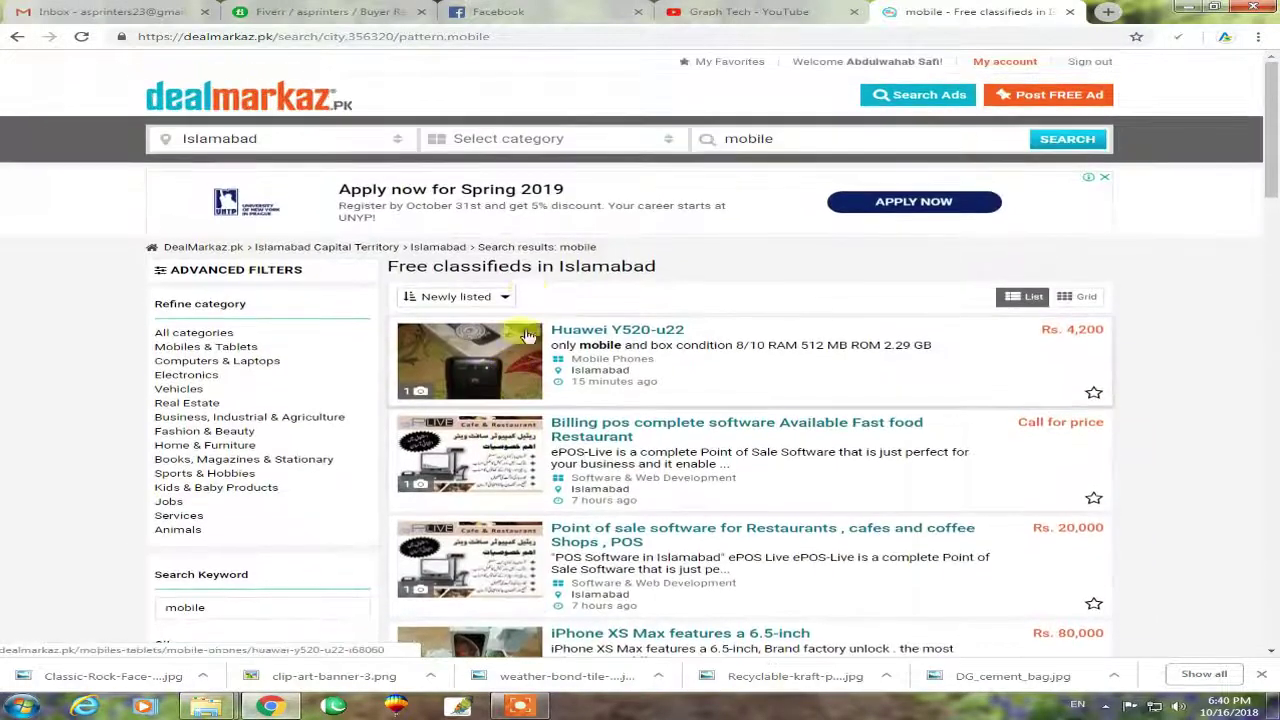
click(480, 140)
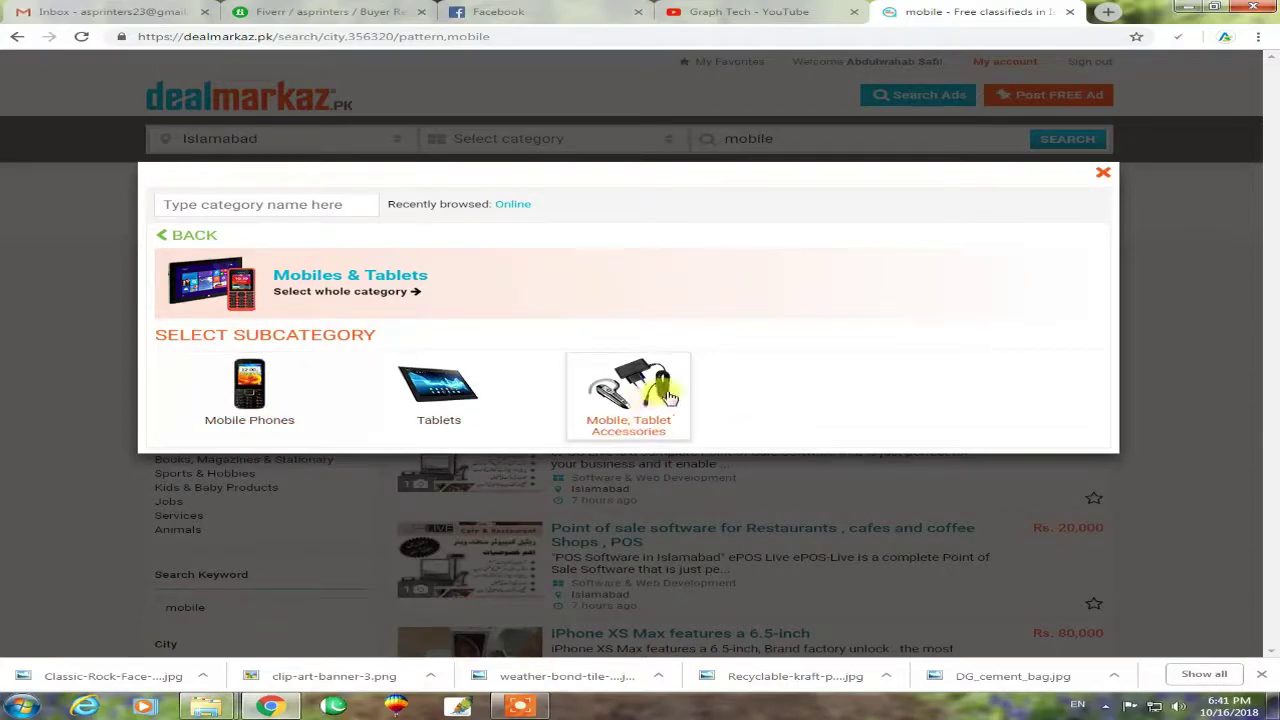
click(232, 392)
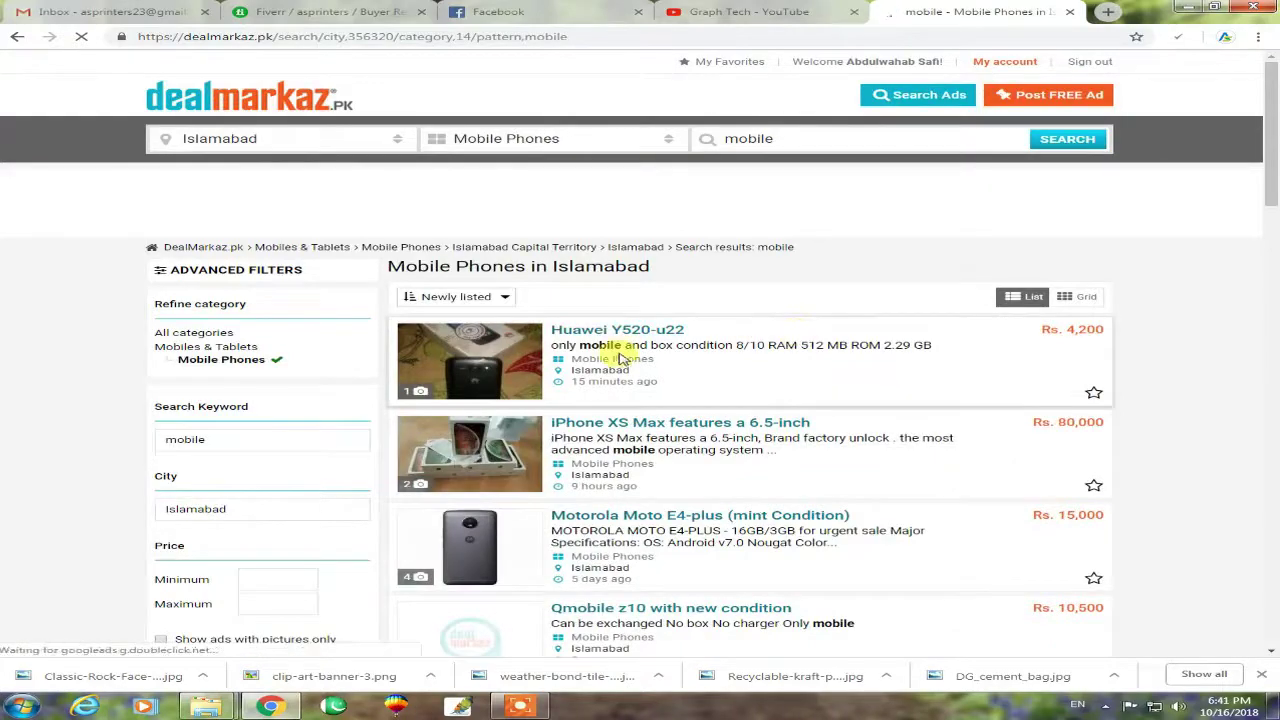
Browse the Mobile Phones listings for Islamabad and open the Huawei Y520-u22 ad.
scroll(620, 358, down, 4)
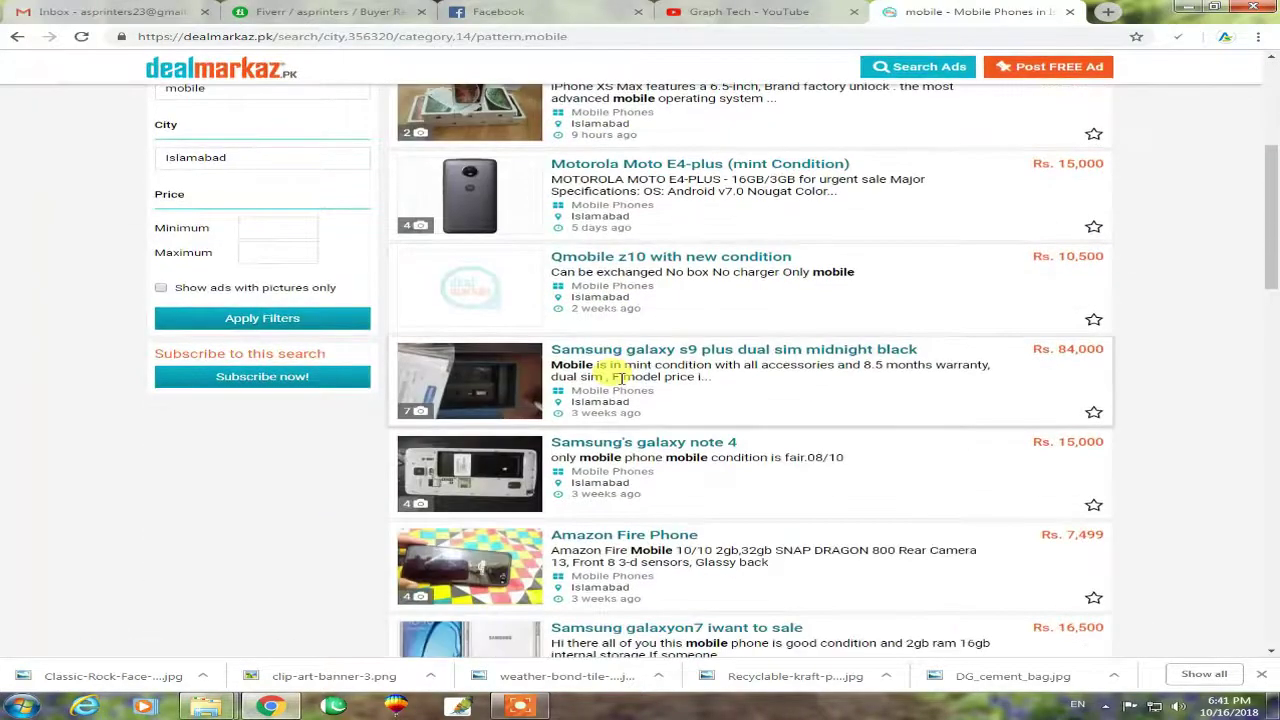
scroll(620, 377, down, 5)
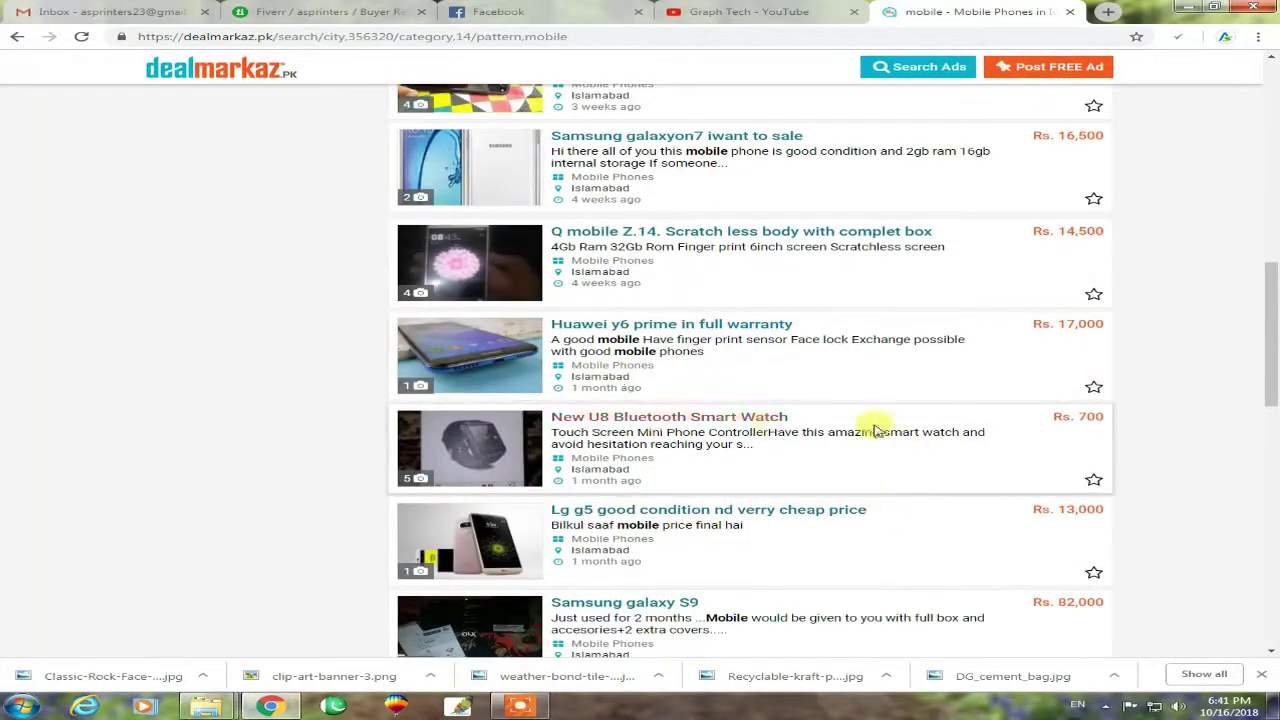
scroll(620, 367, down, 3)
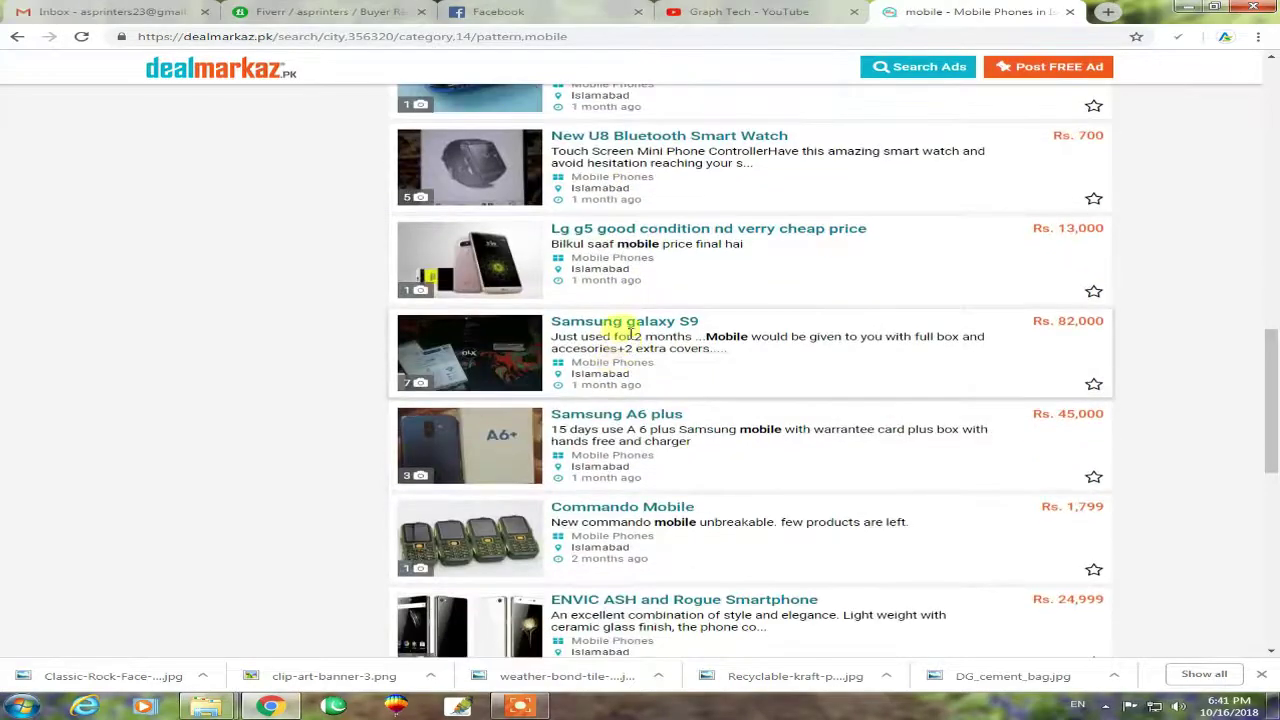
scroll(634, 489, up, 4)
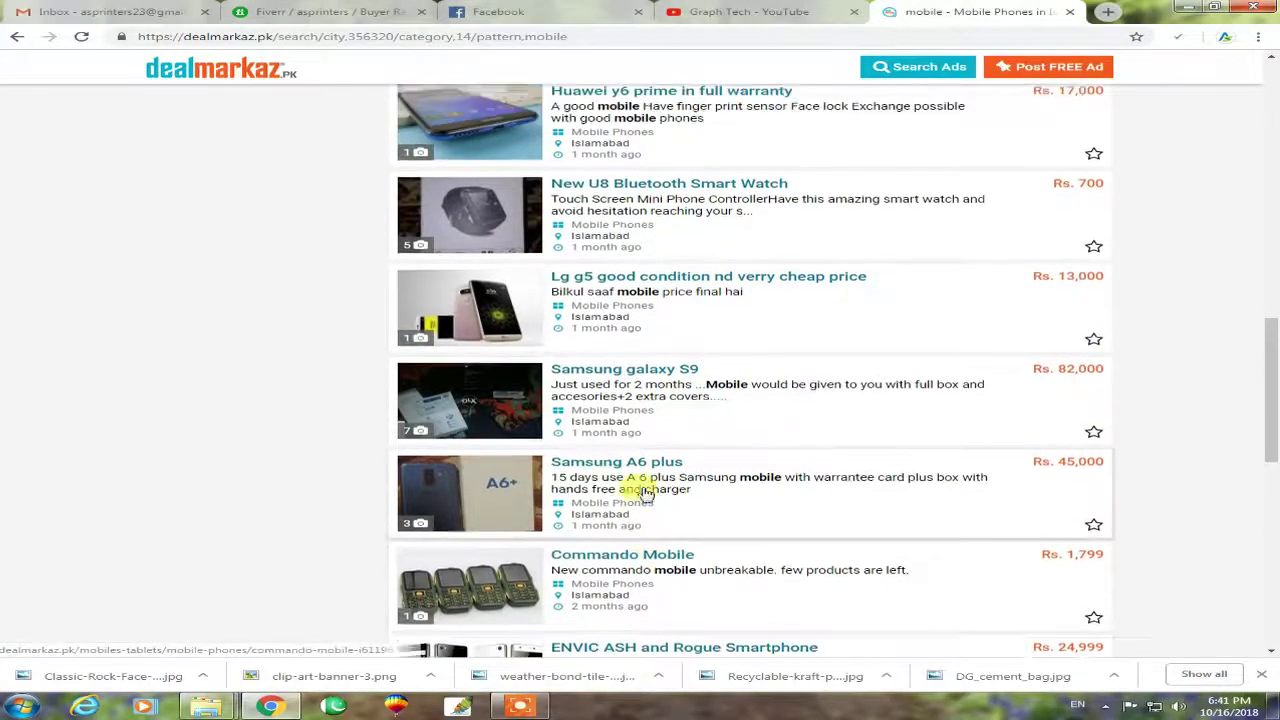
scroll(601, 472, up, 4)
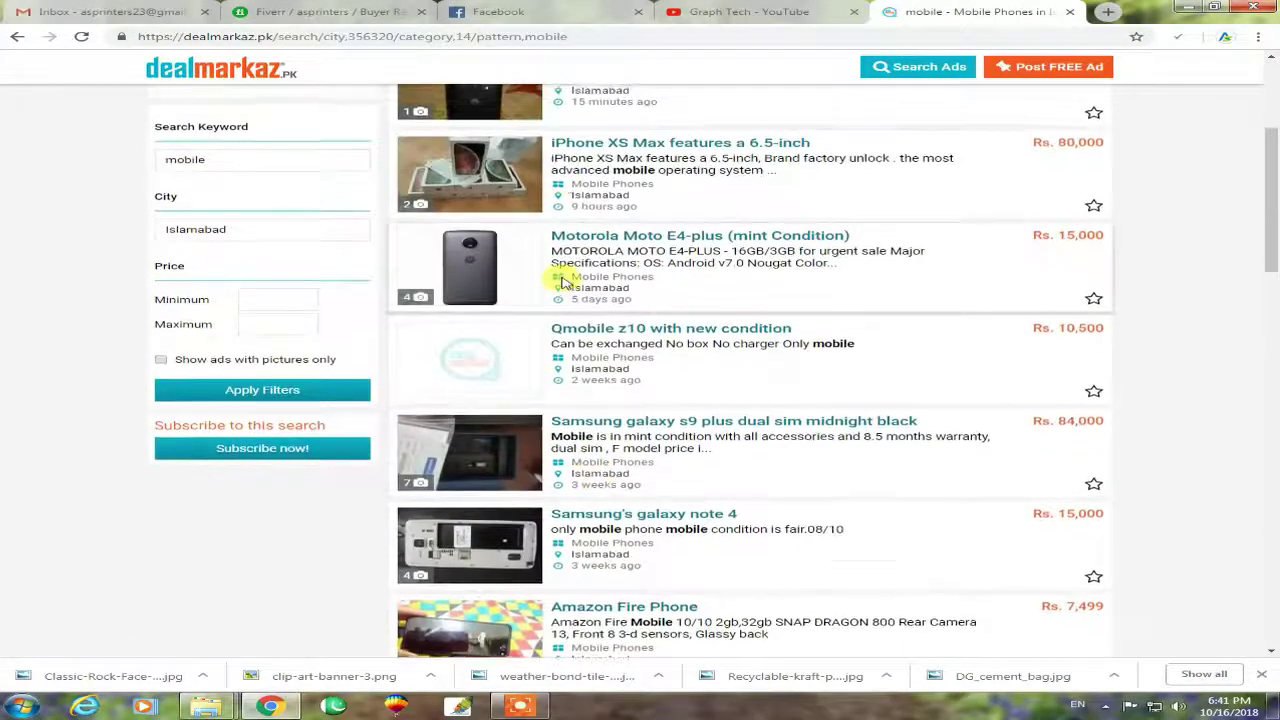
scroll(563, 284, up, 2)
click(606, 187)
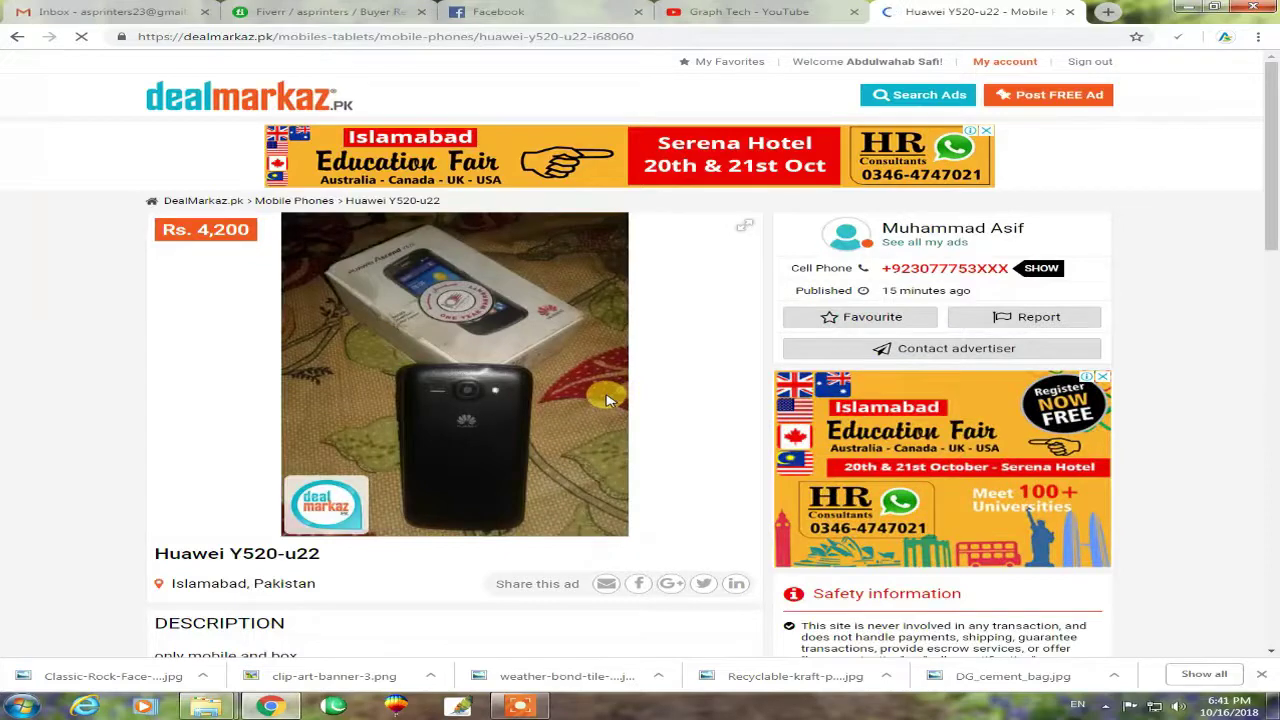
Examine the Huawei Y520-u22 ad's photo, description and related content, and return to the search results.
scroll(510, 412, down, 1)
scroll(510, 412, down, 2)
drag(157, 443, 288, 505)
click(360, 462)
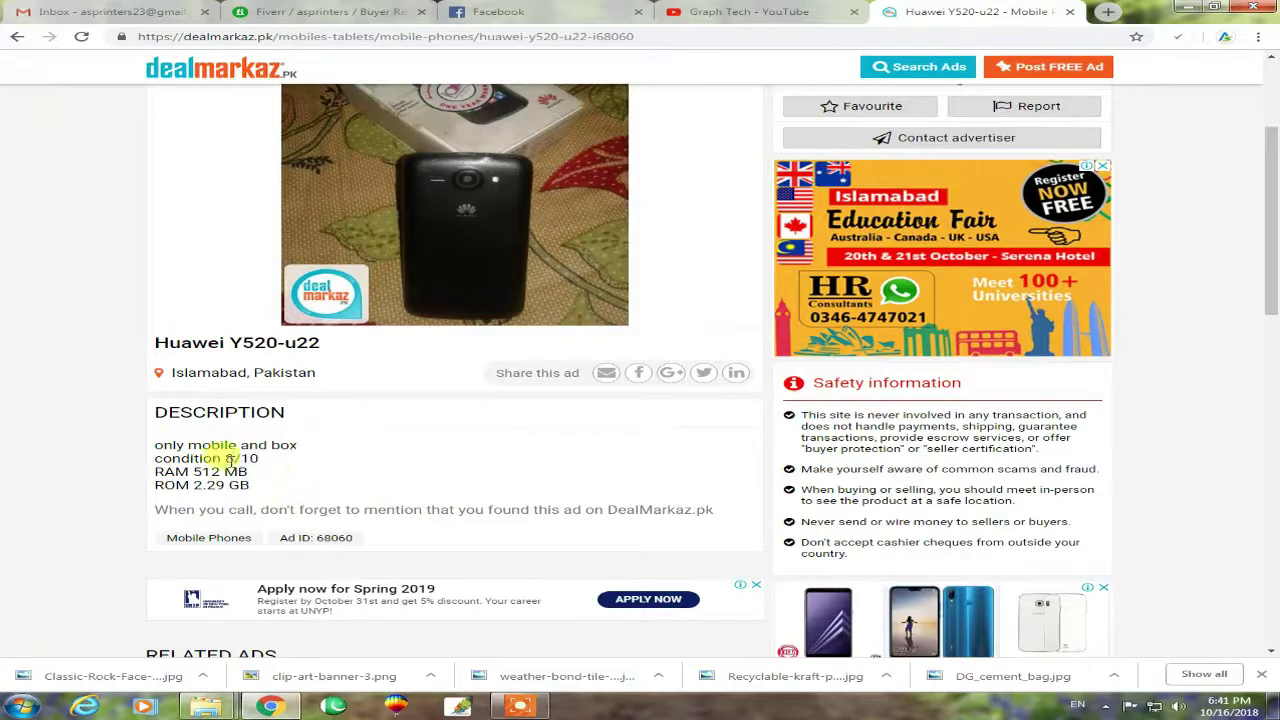
scroll(230, 458, down, 1)
scroll(230, 458, down, 3)
scroll(230, 458, up, 5)
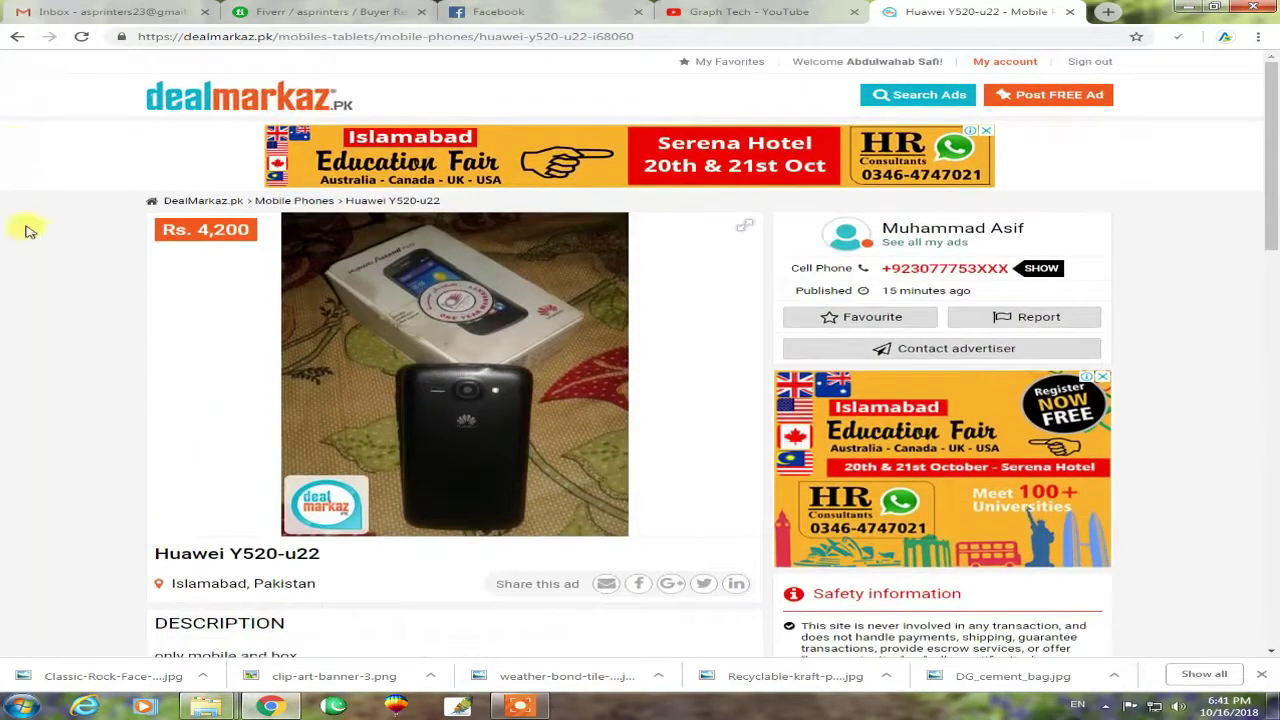
click(12, 35)
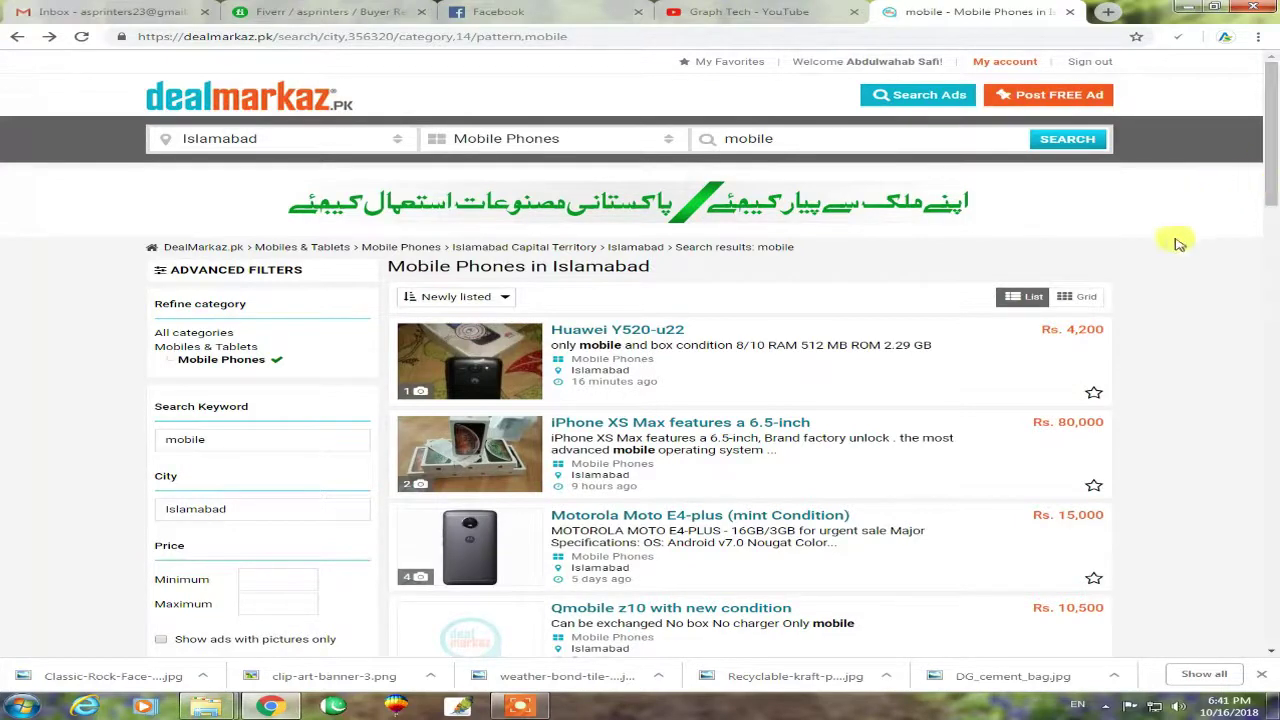
Start posting a free ad and, from the login page, open the new account registration form.
click(1022, 105)
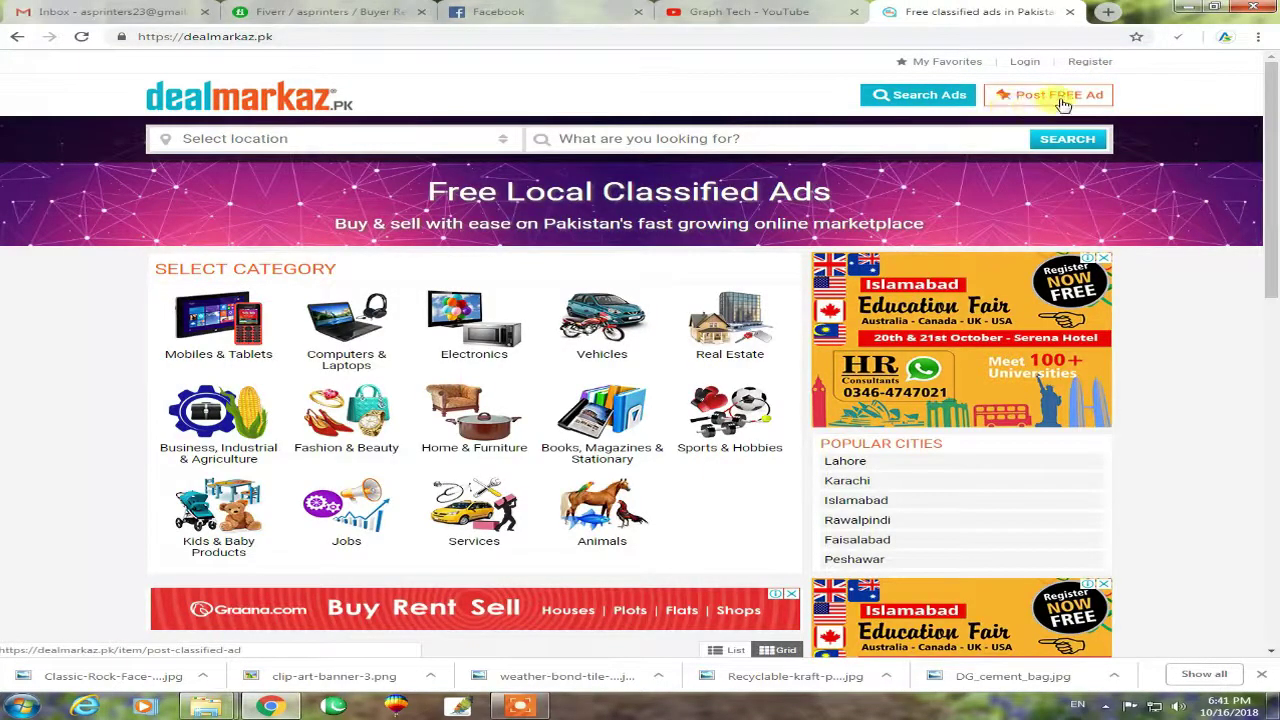
click(1025, 100)
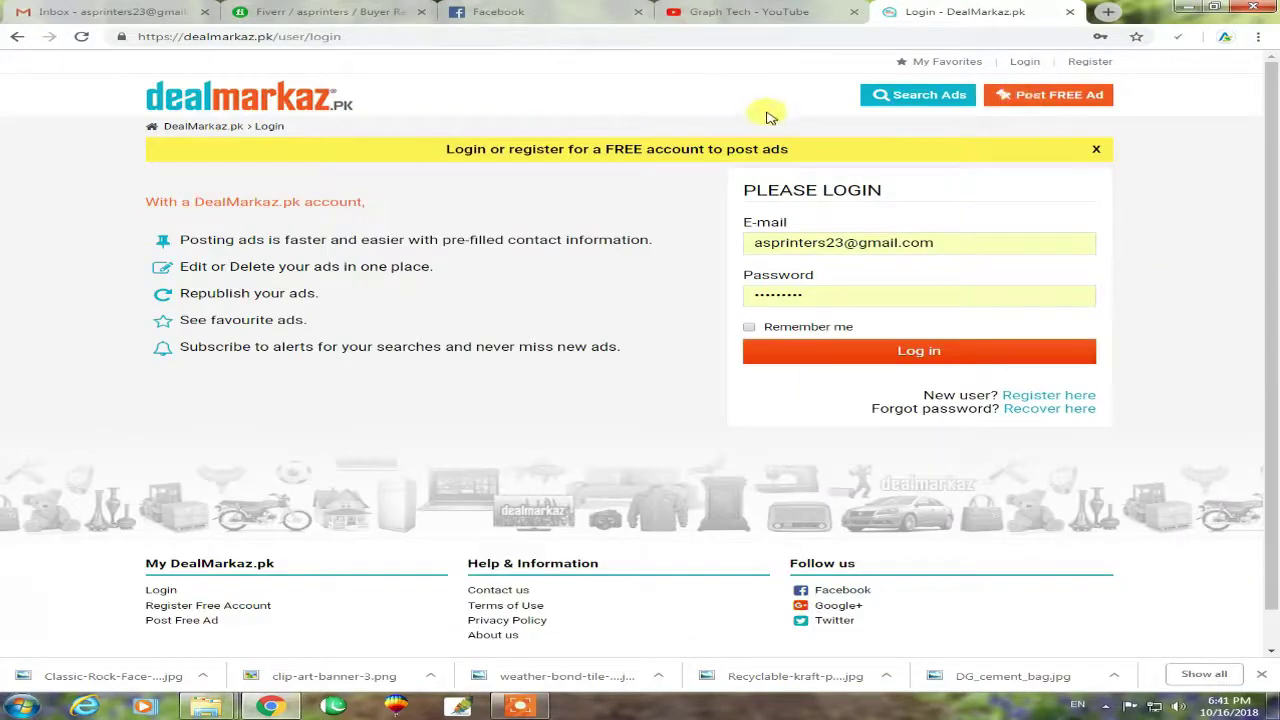
click(920, 352)
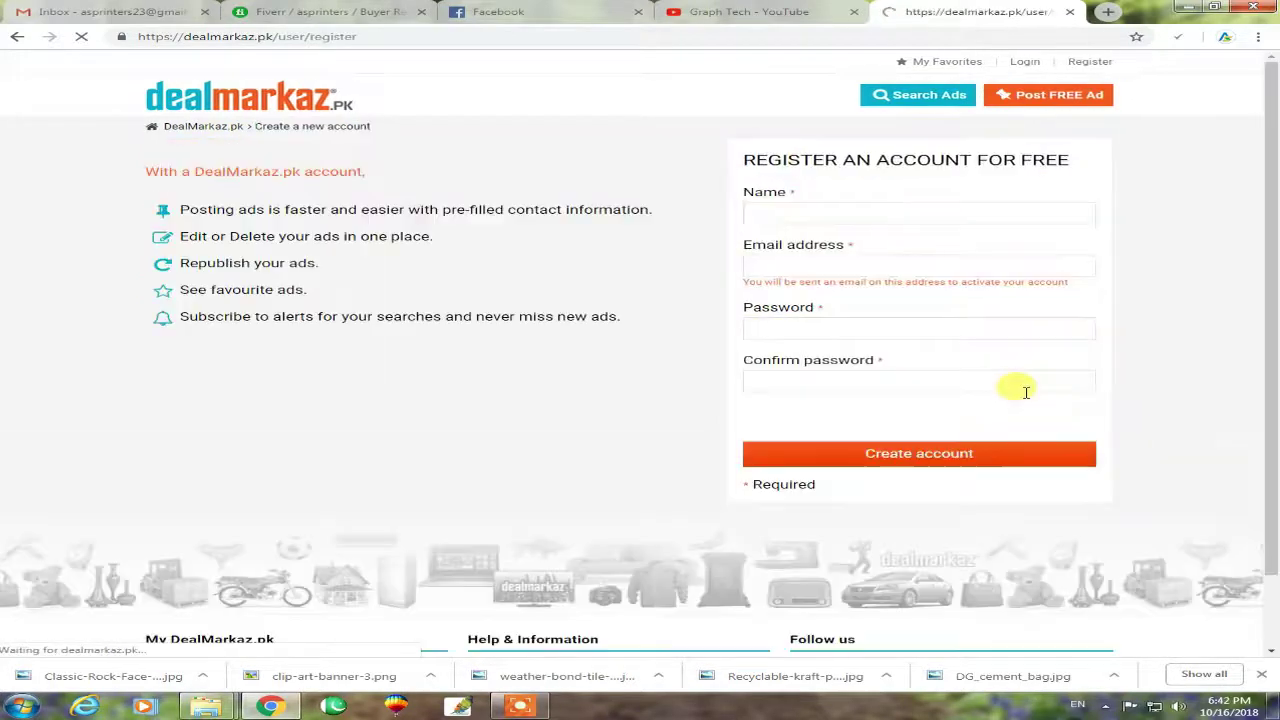
Examine the registration form's name, email and password fields and its reCAPTCHA challenge, and dismiss the challenge.
click(794, 212)
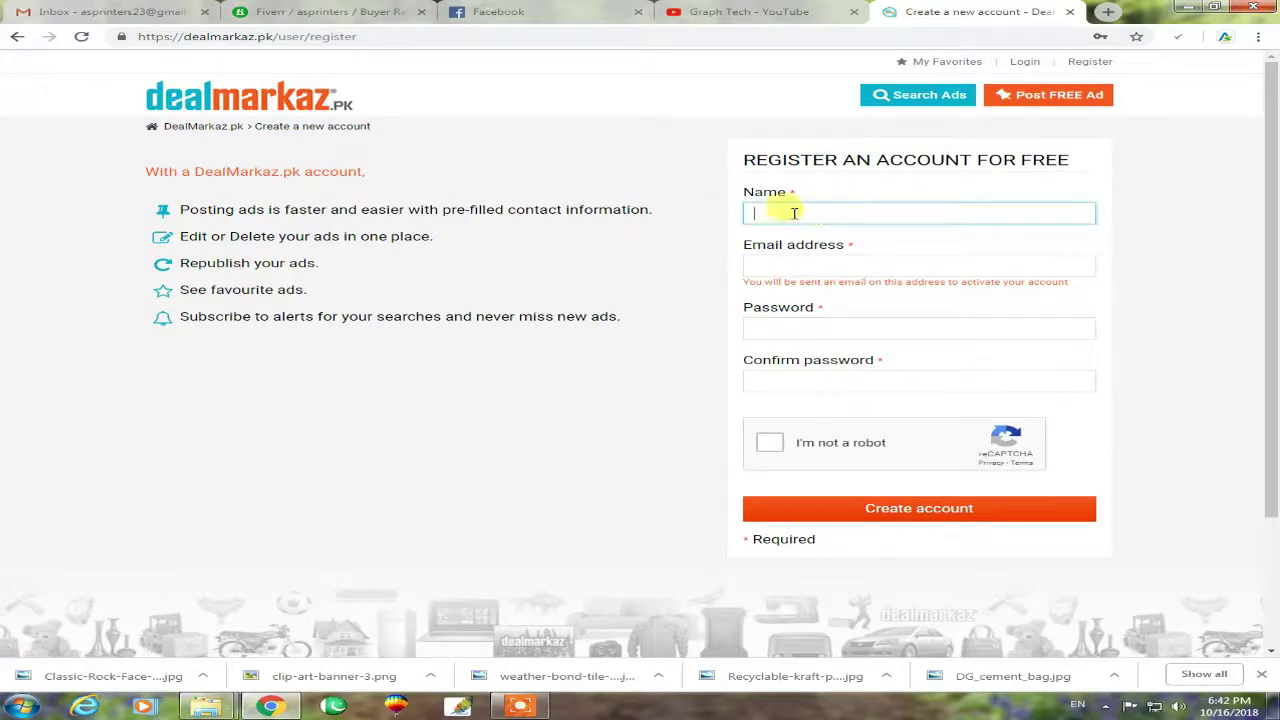
click(771, 263)
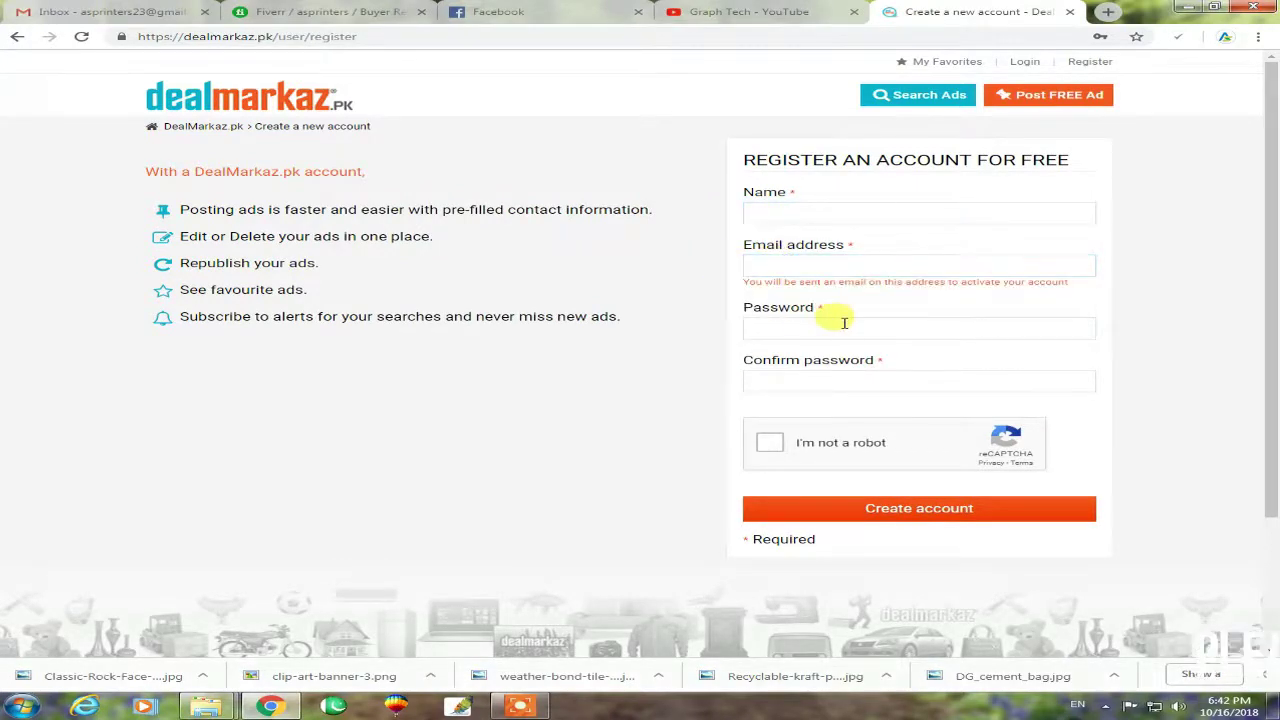
click(843, 324)
click(717, 304)
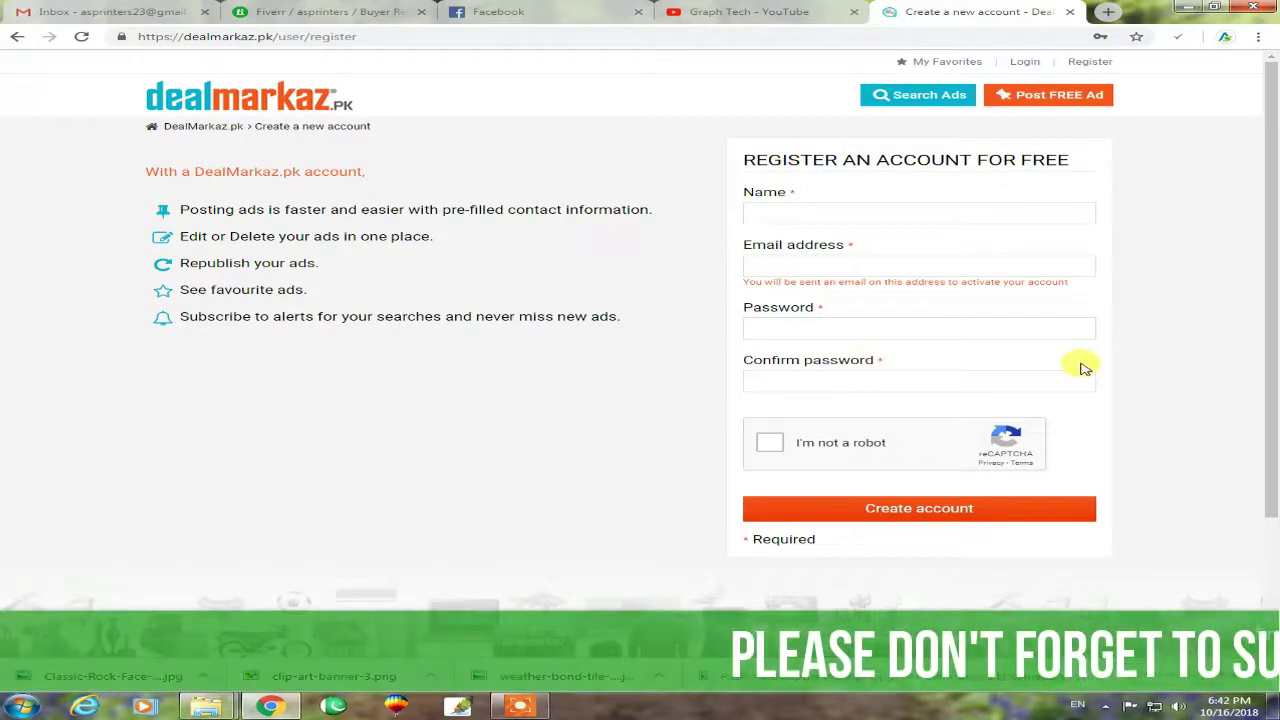
click(766, 443)
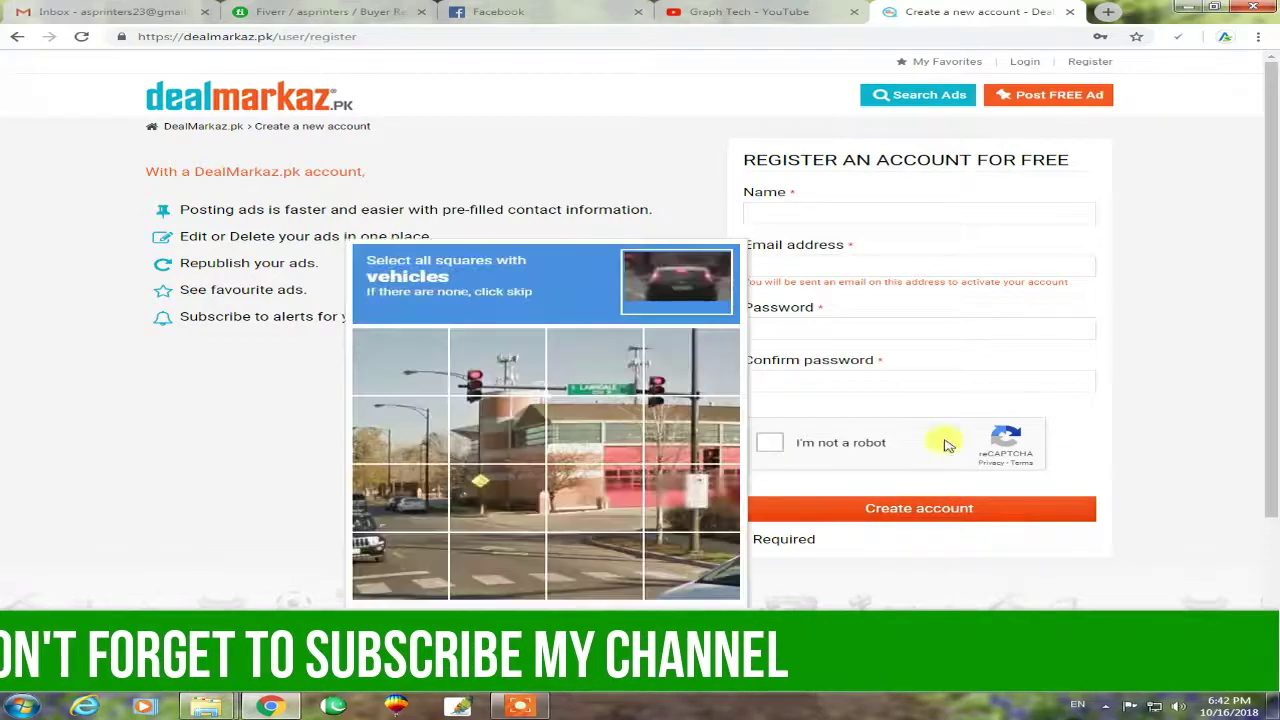
click(374, 624)
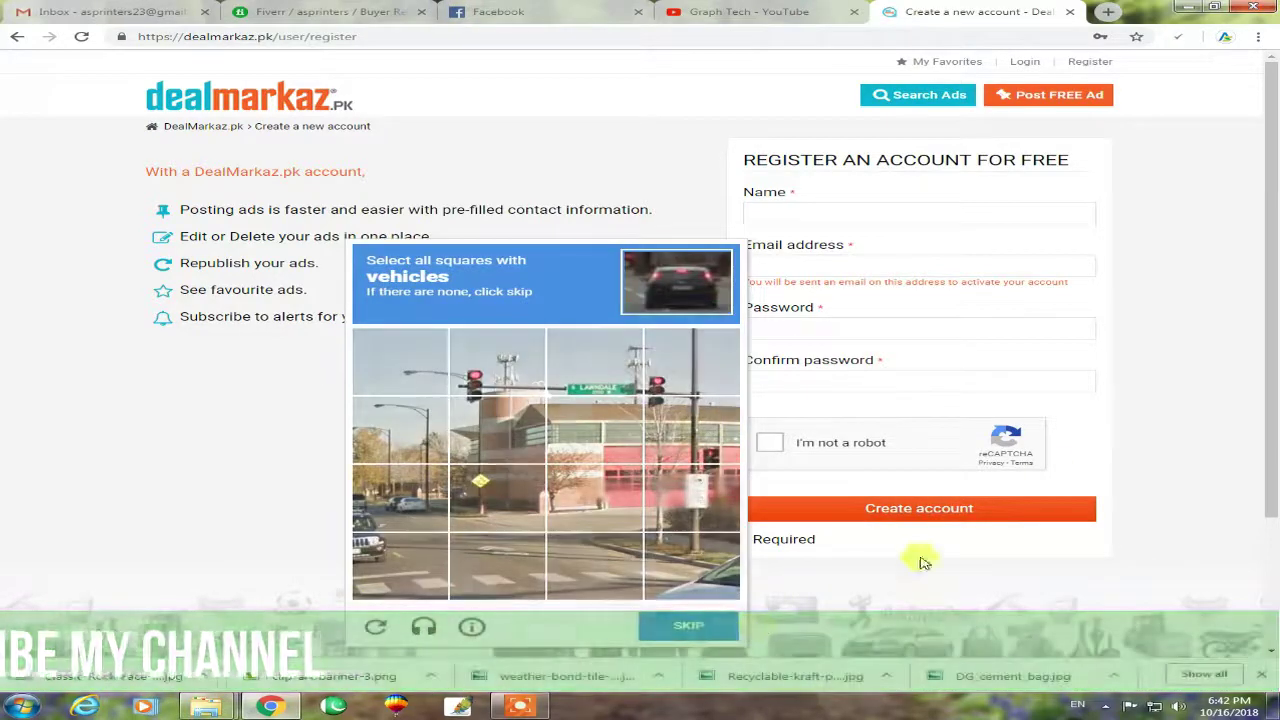
click(596, 188)
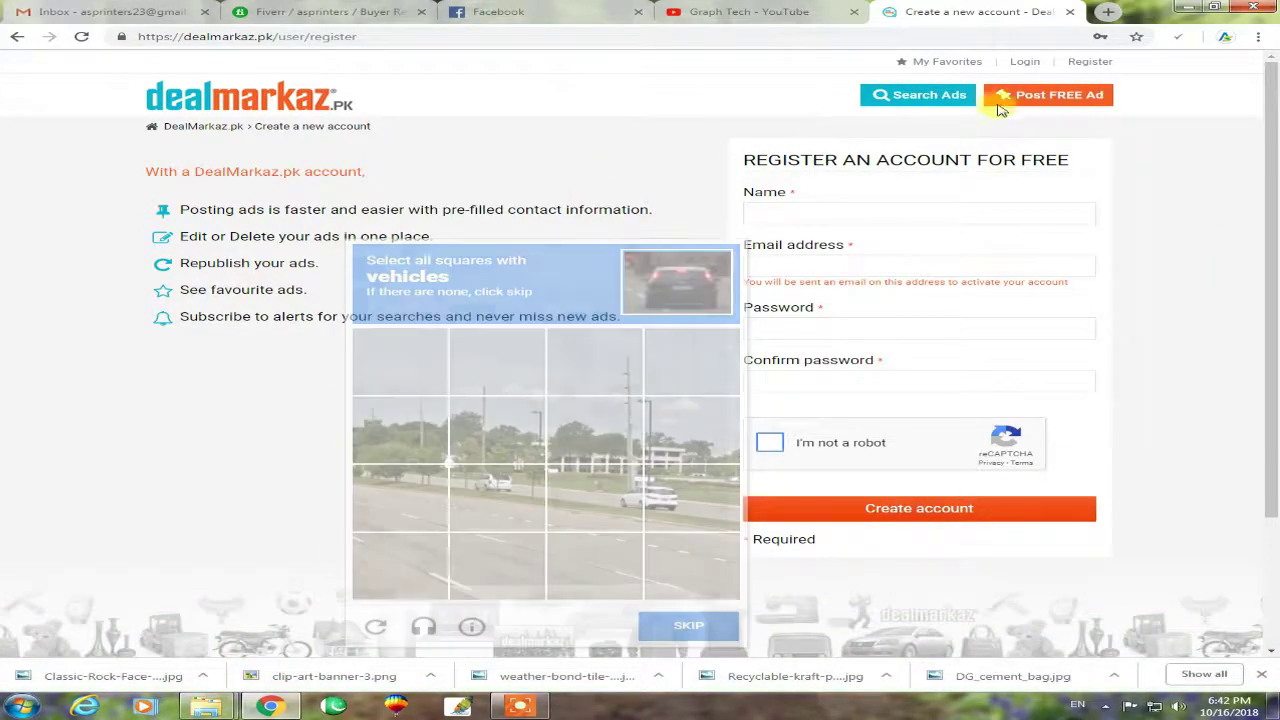
Return to the login page and log in to DealMarkaz.pk with the pre-filled account credentials.
click(17, 36)
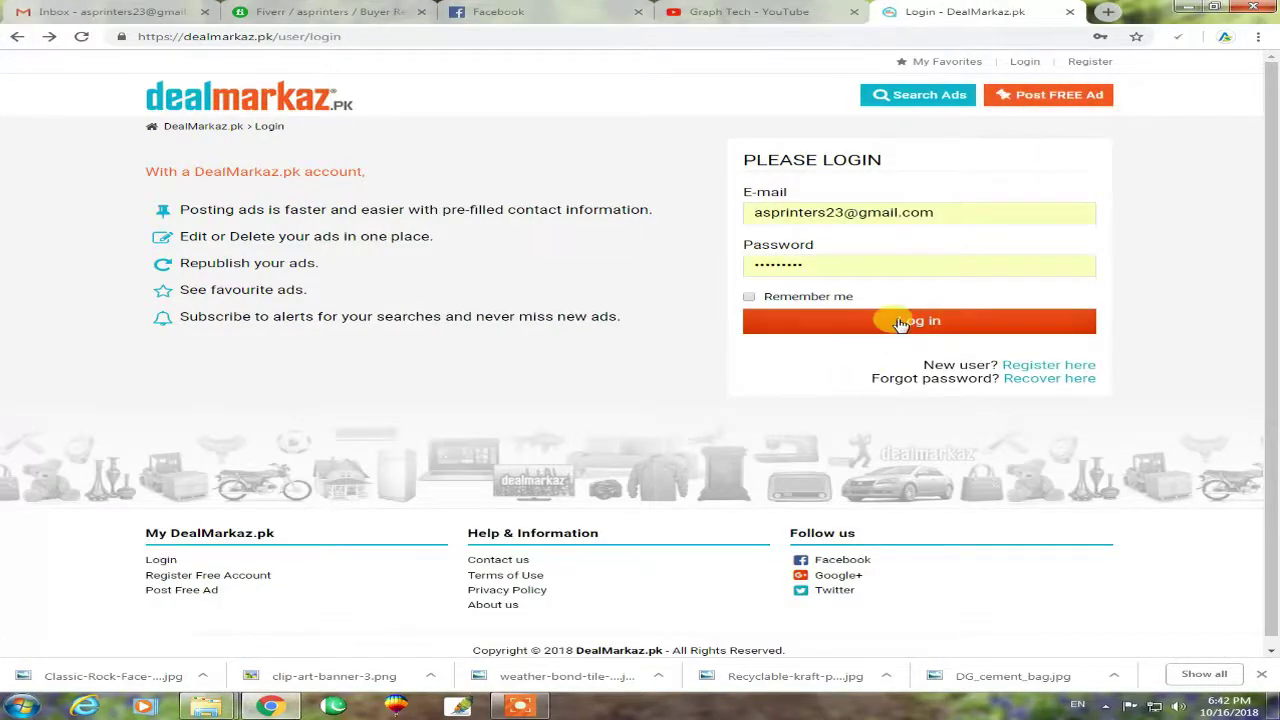
click(900, 322)
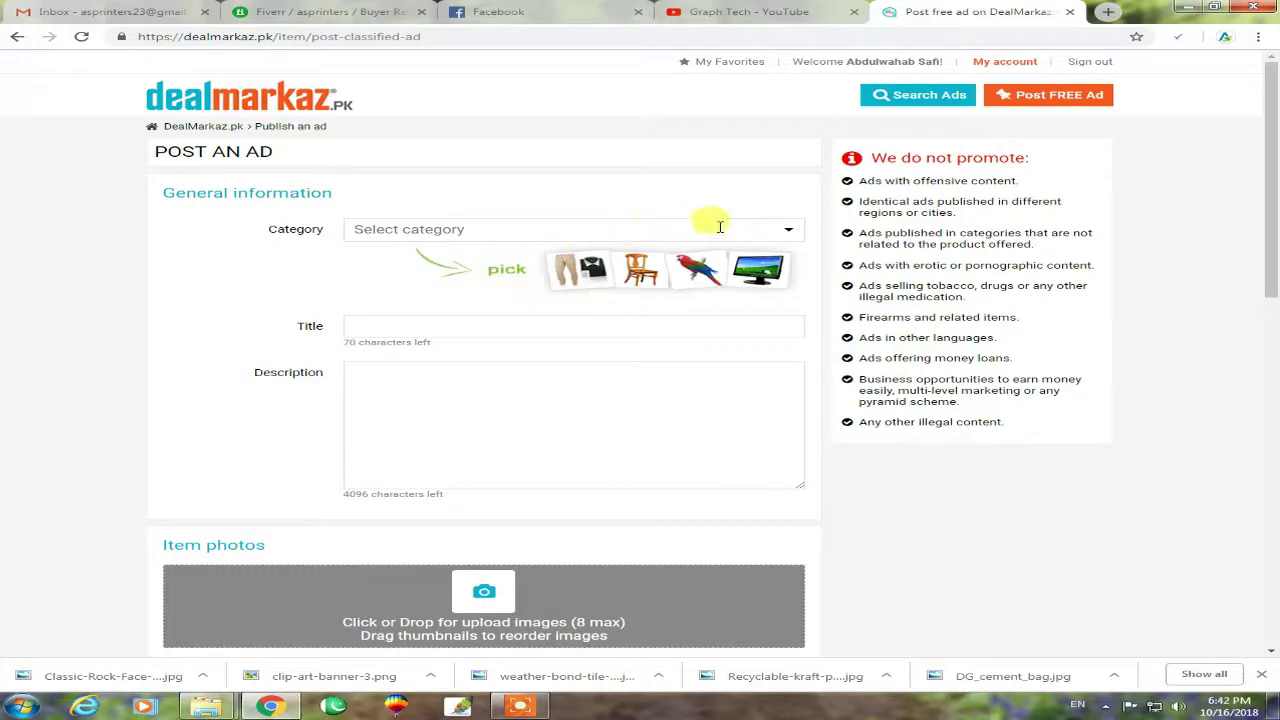
Set the ad's category to Mobiles & Tablets, subcategory Mobile Phones.
click(792, 233)
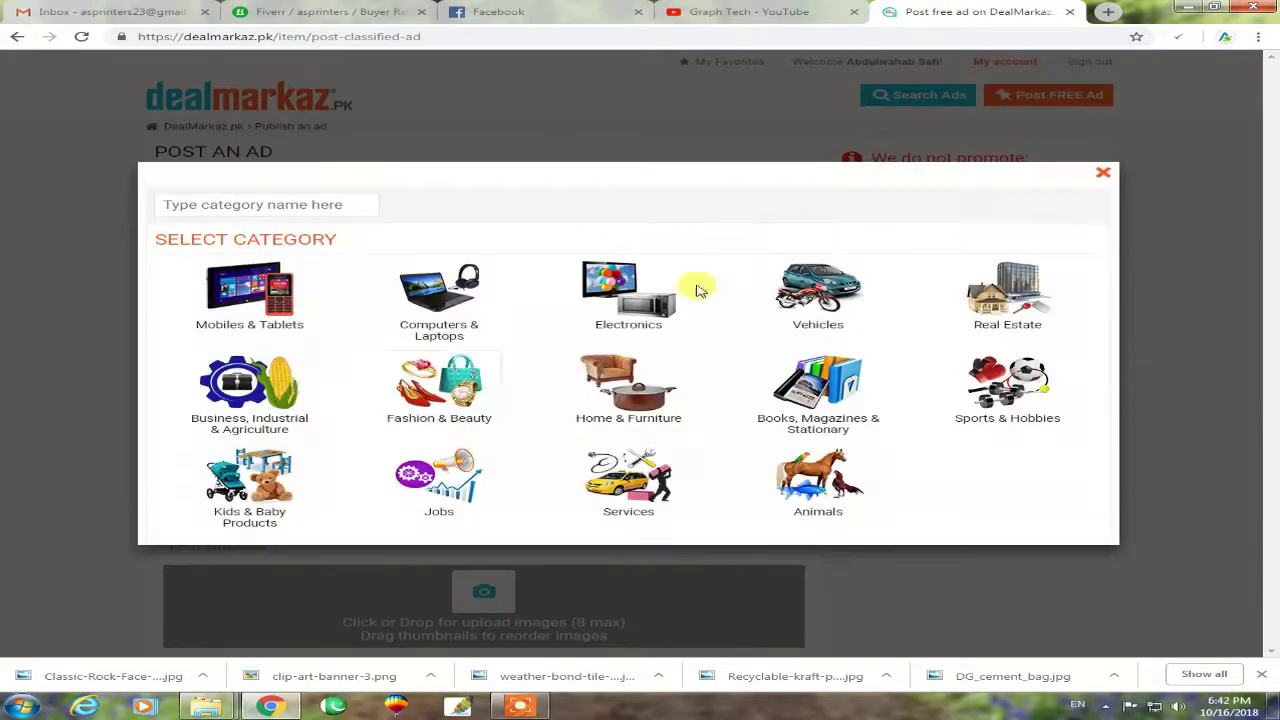
click(216, 300)
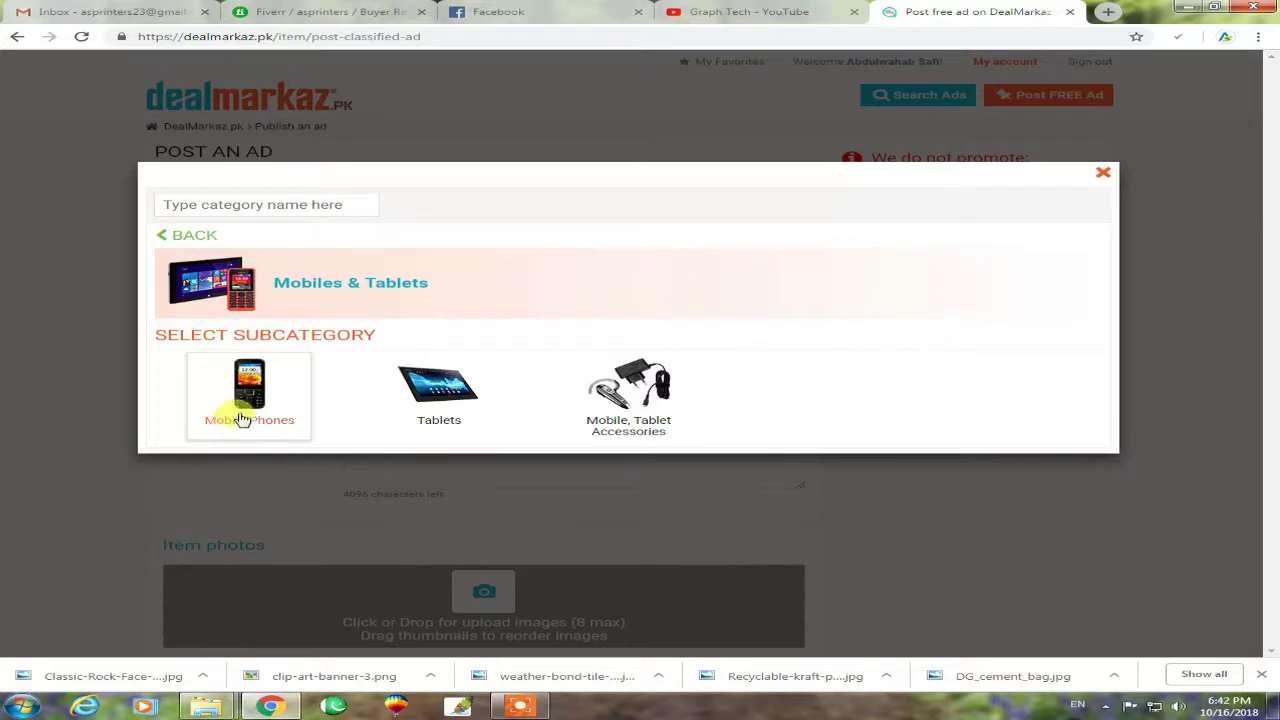
click(262, 383)
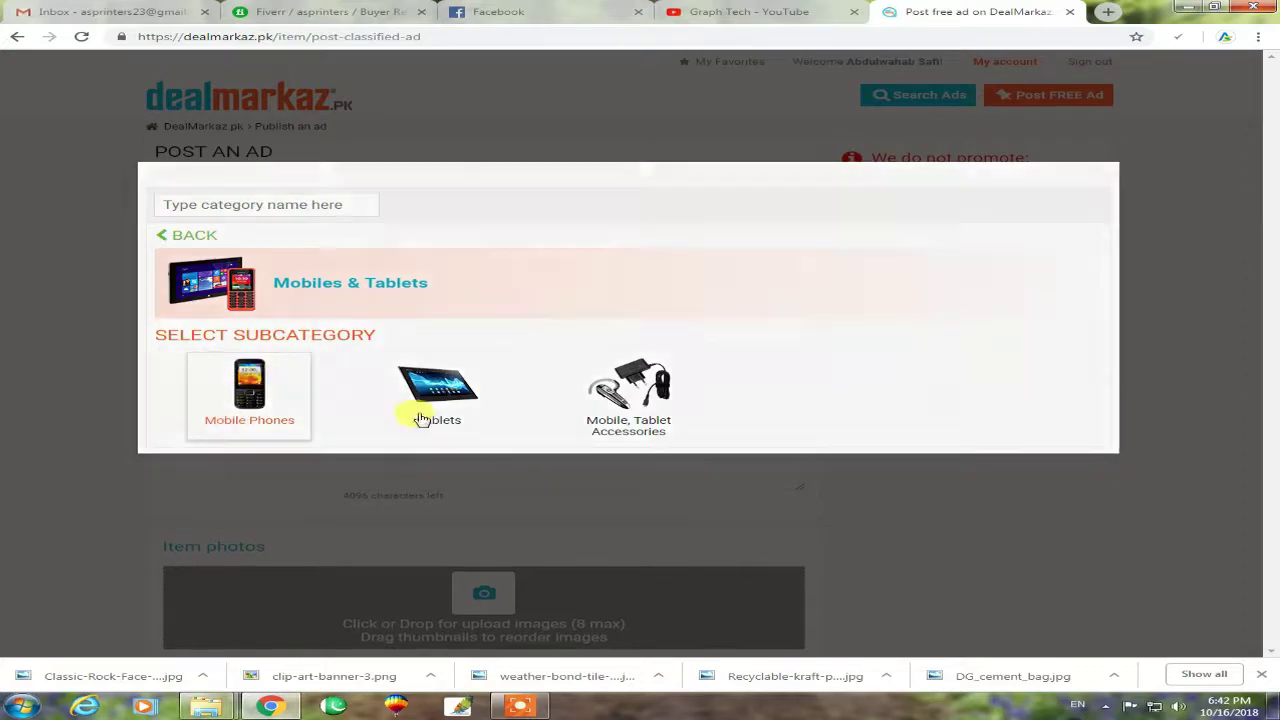
Title the ad "Huawei y625 mobile" and set its price to Rs. 10000.
click(455, 288)
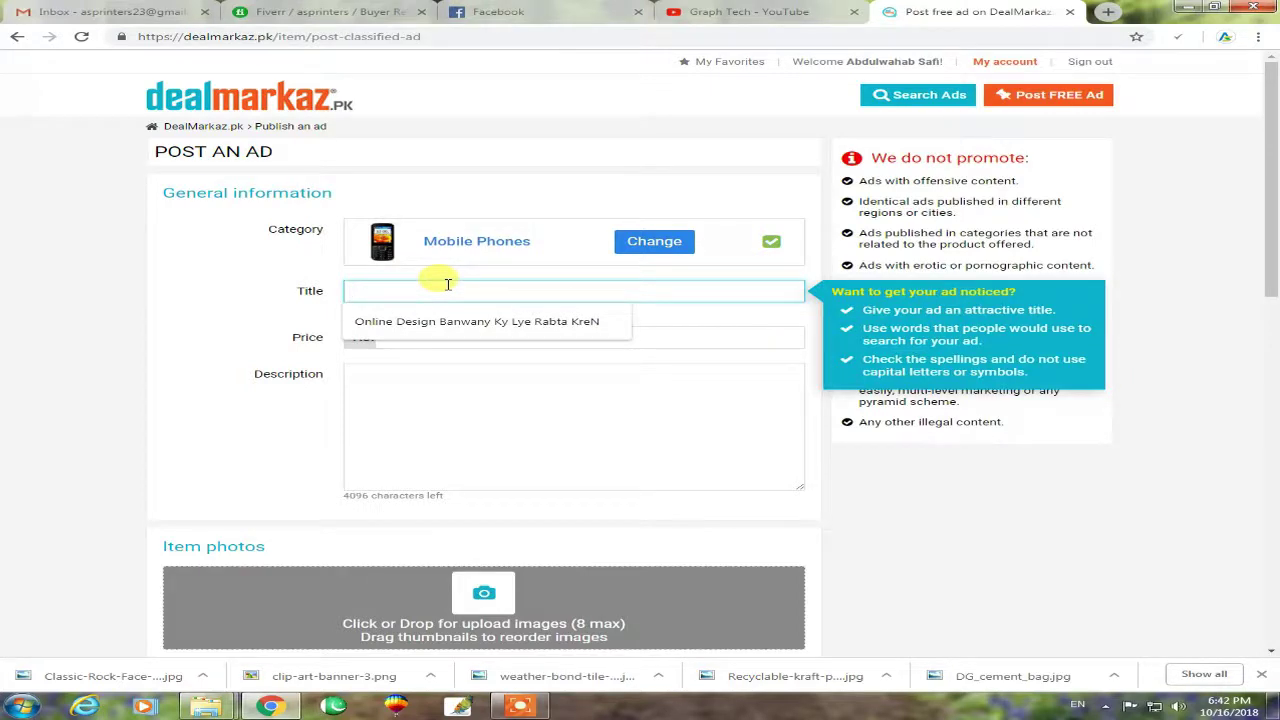
text(Q)
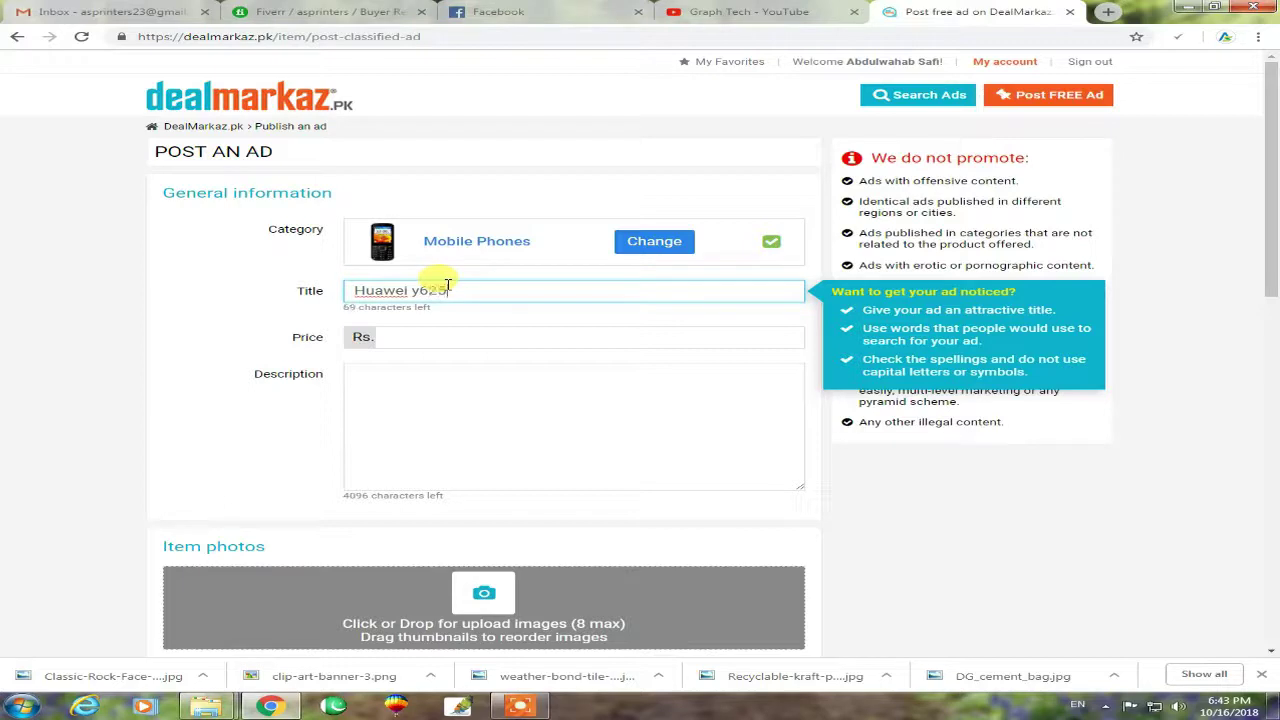
click(480, 335)
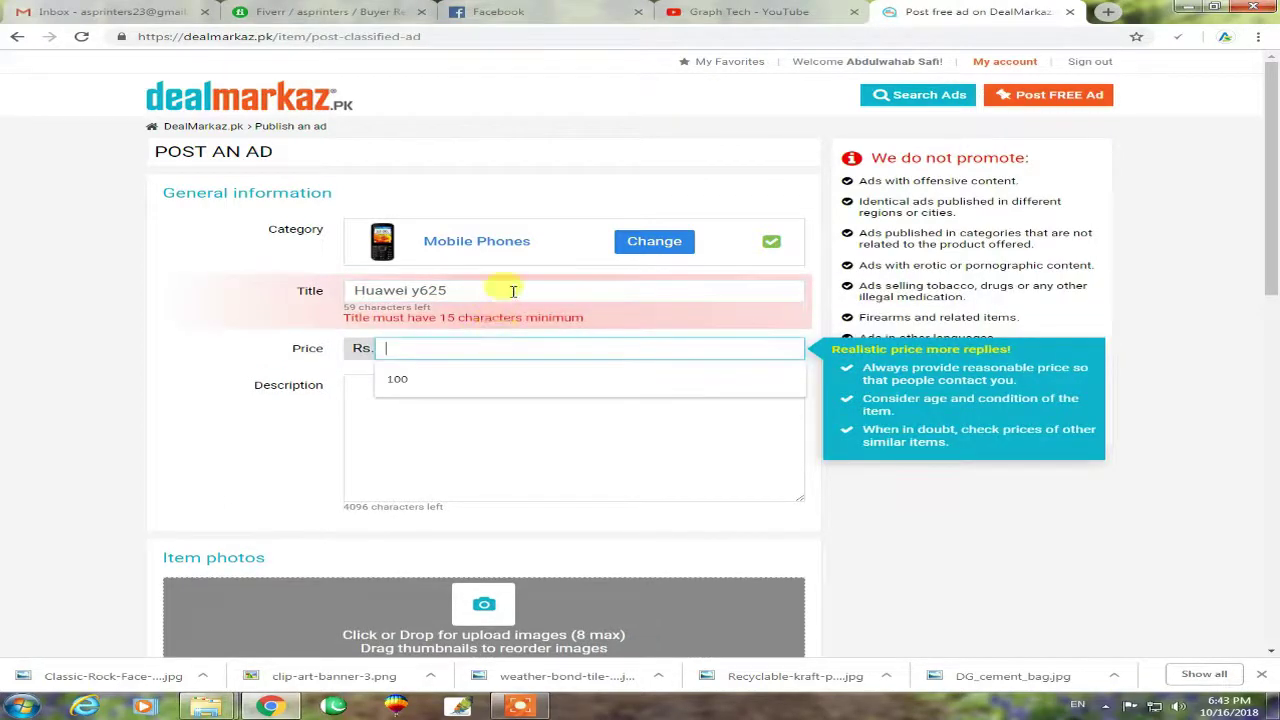
click(512, 291)
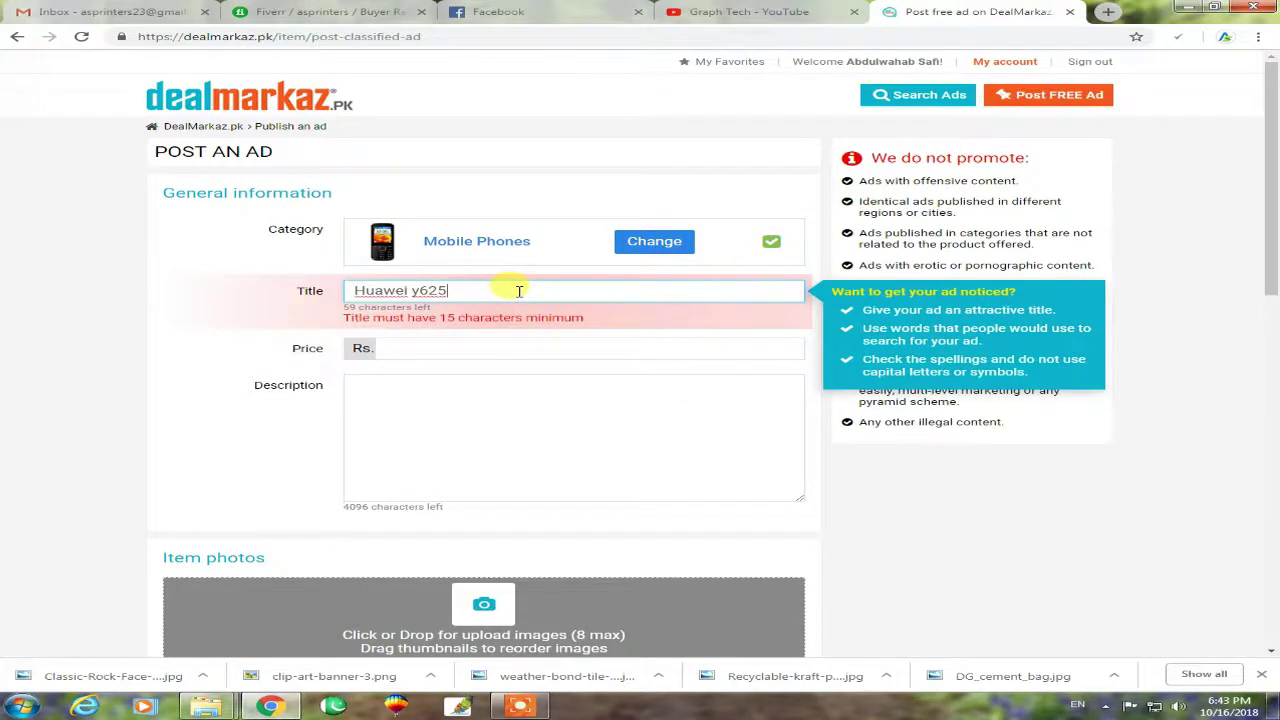
text(mobile)
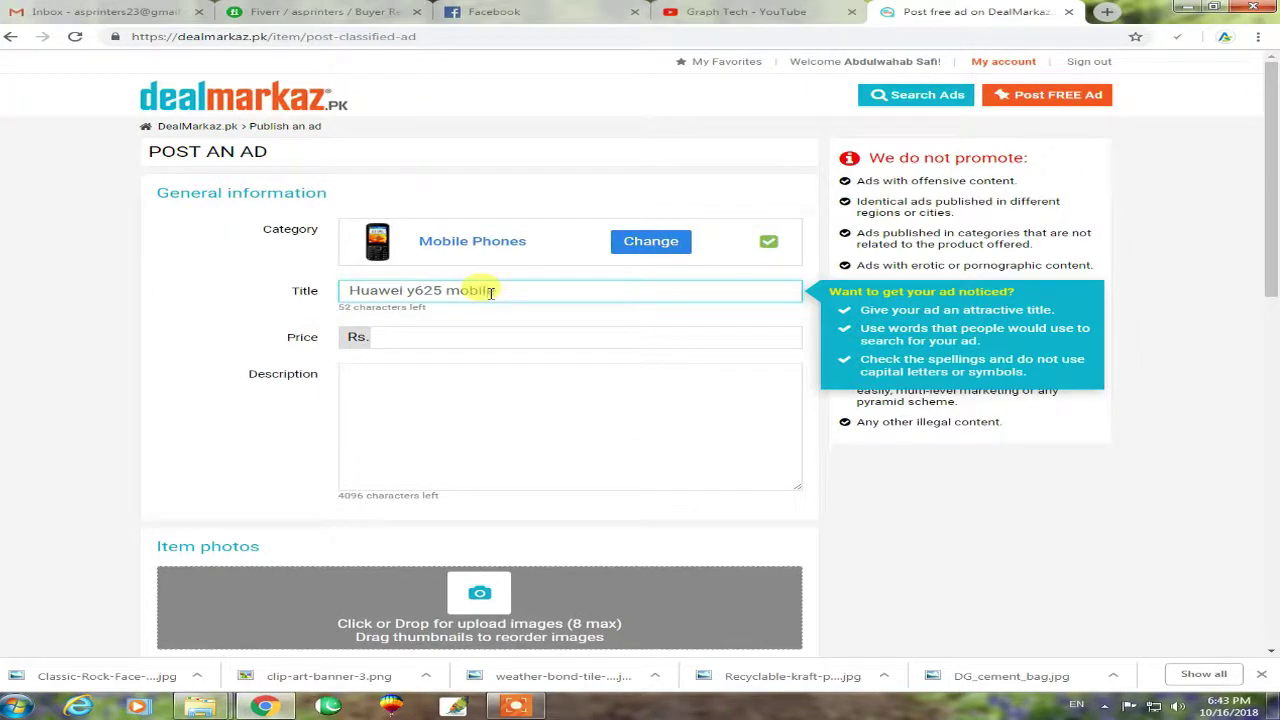
key(Tab)
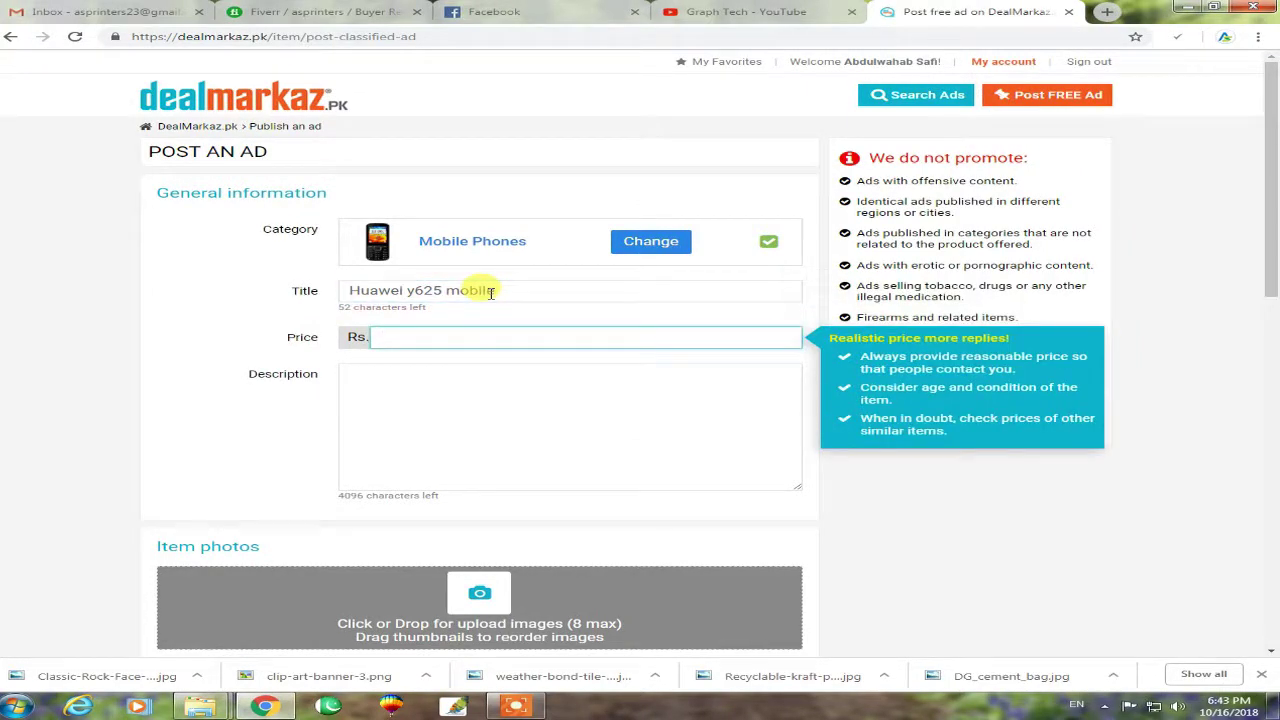
text(10)
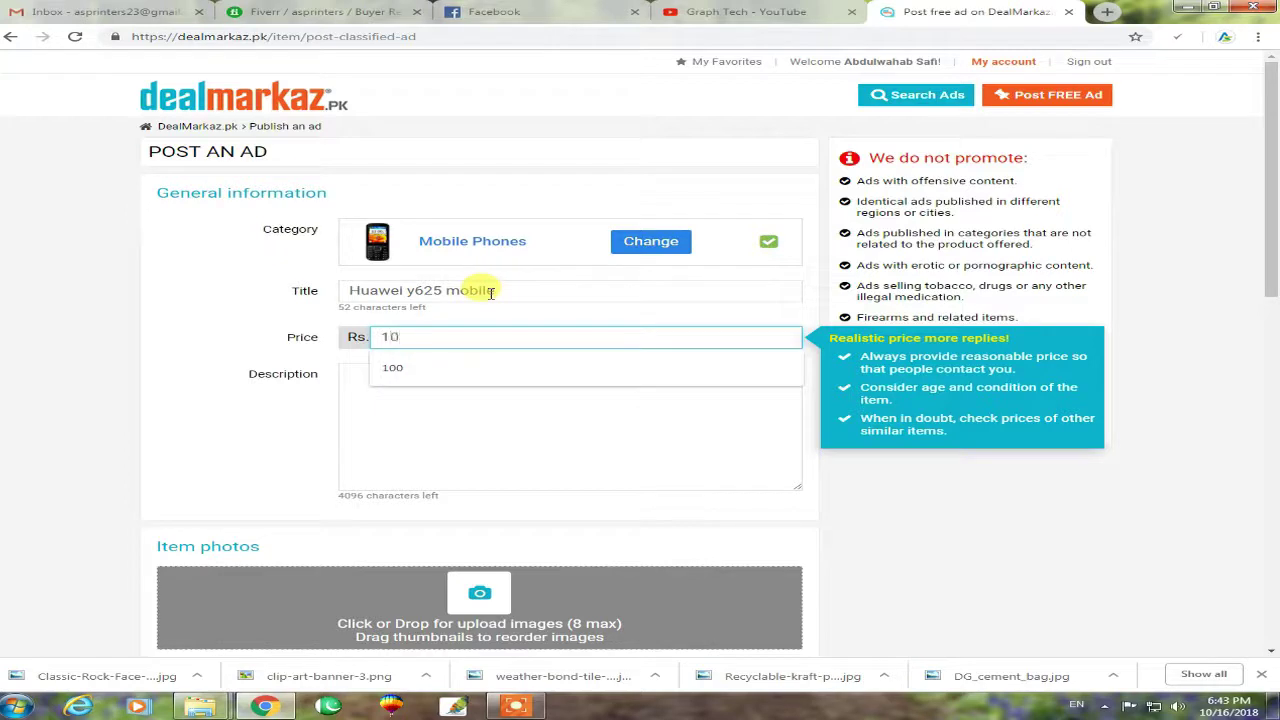
text(000)
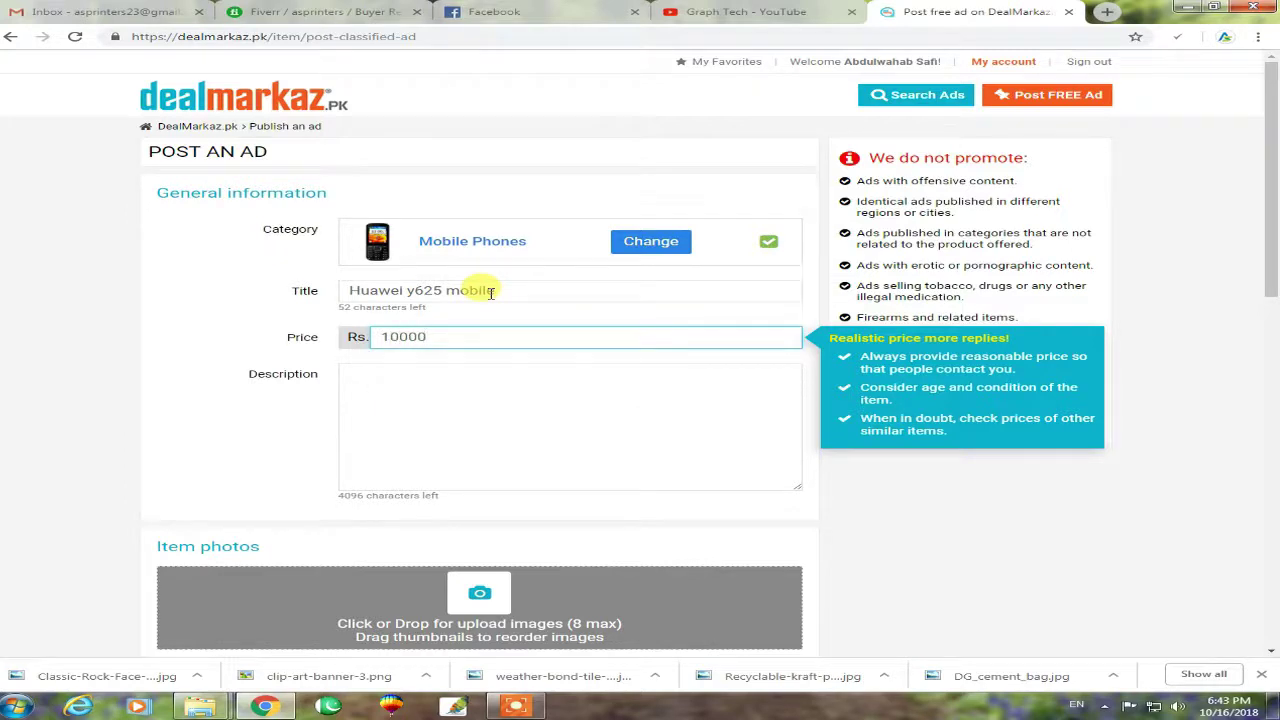
Fill the ad's description with four lines of random placeholder text.
click(200, 397)
click(434, 400)
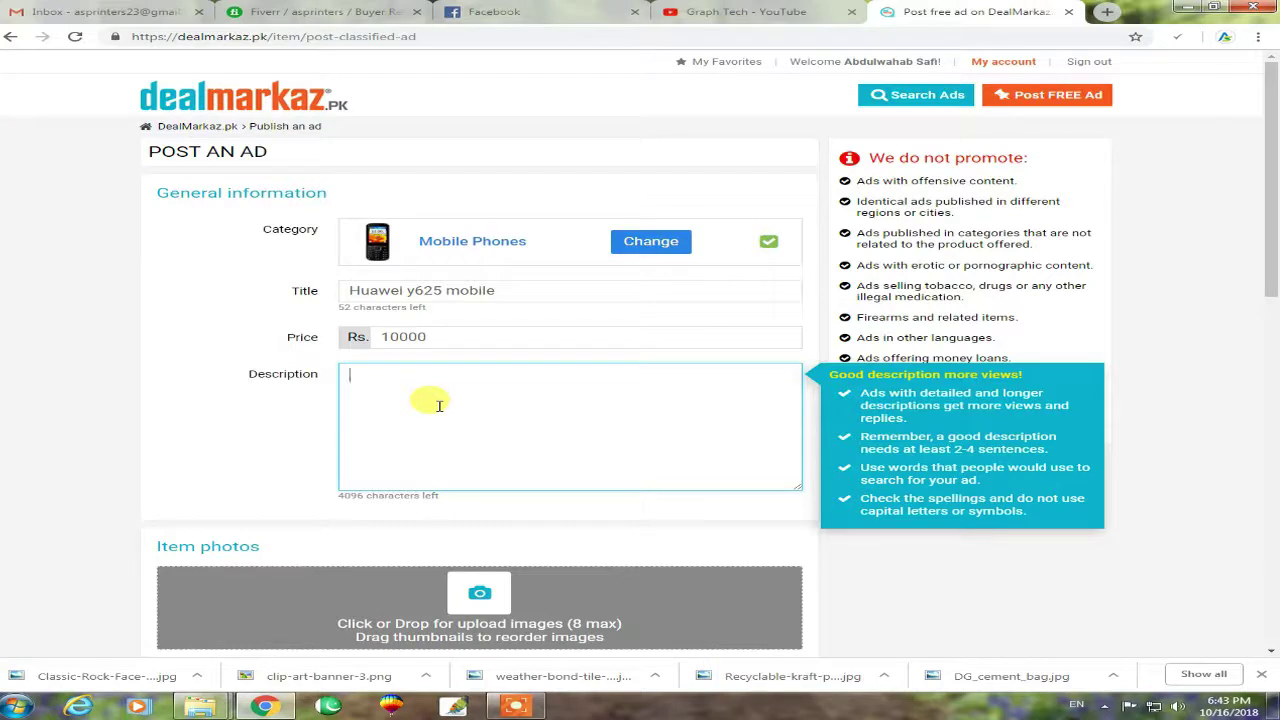
text(dfjlkajsdlfjasldfjsda)
key(Return)
text(asdlfjsdalfjlsdajflsdjf)
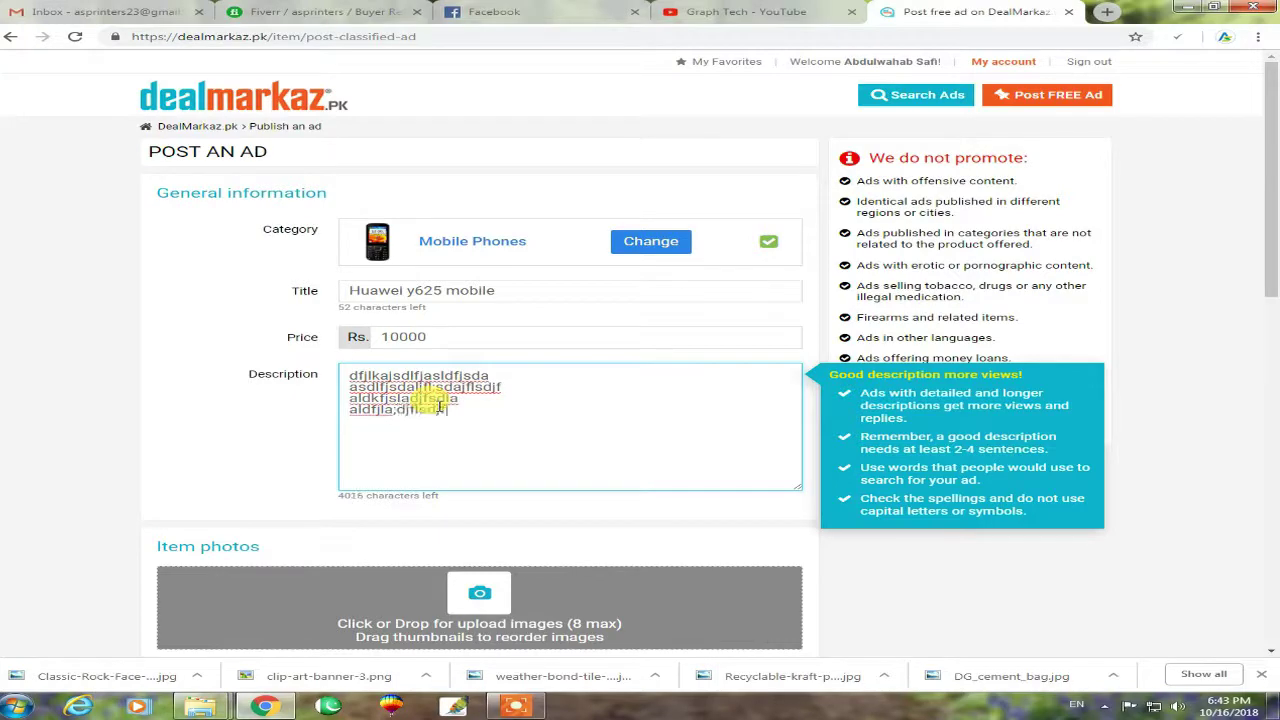
scroll(440, 405, down, 2)
click(440, 396)
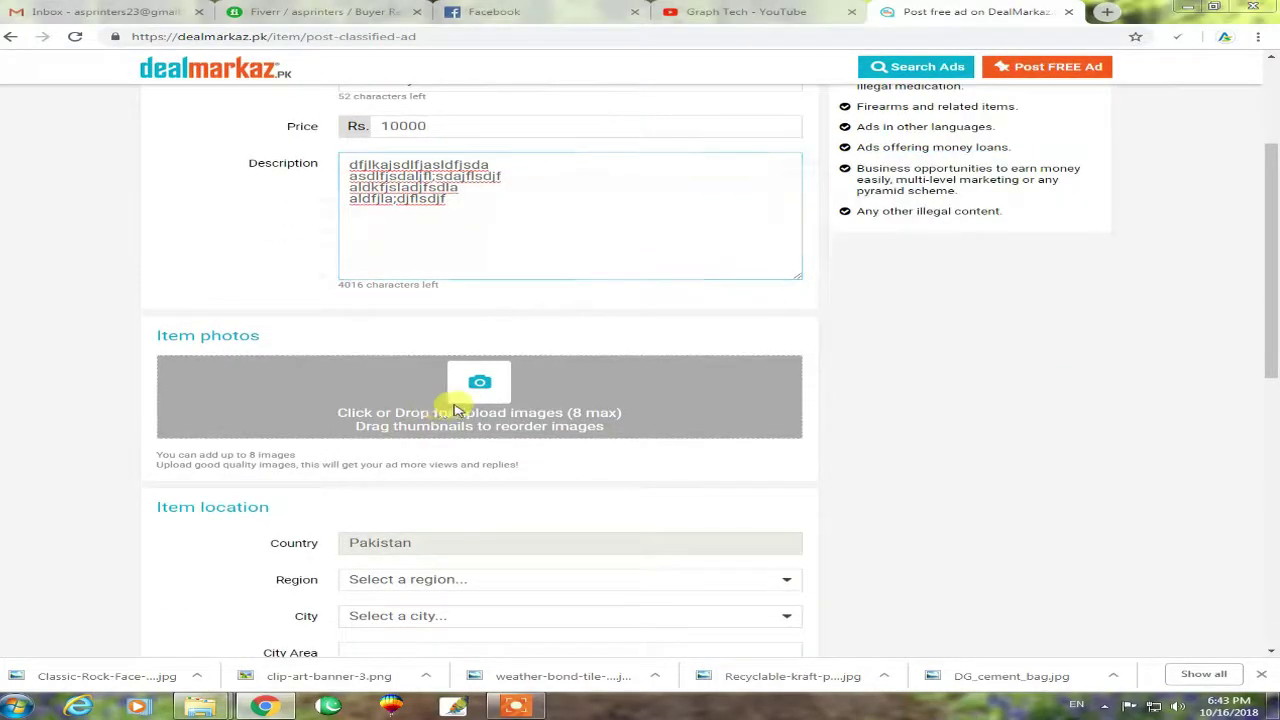
double_click(503, 283)
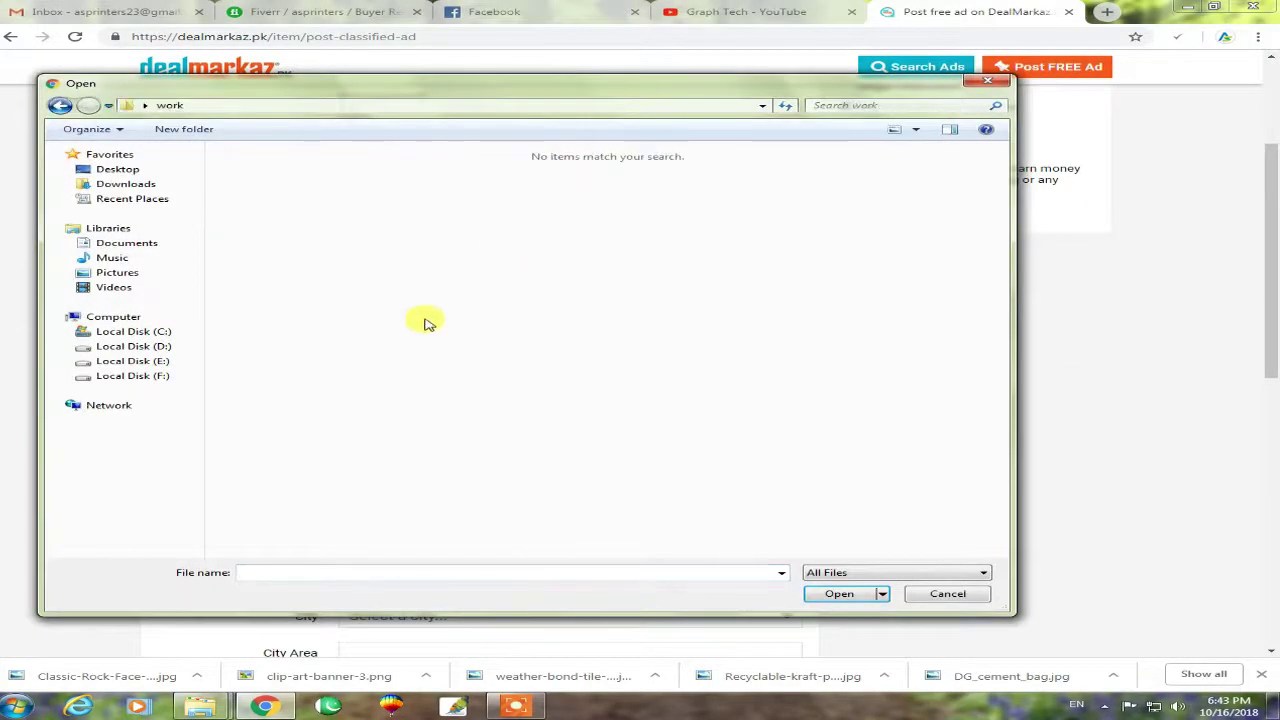
key(BackSpace)
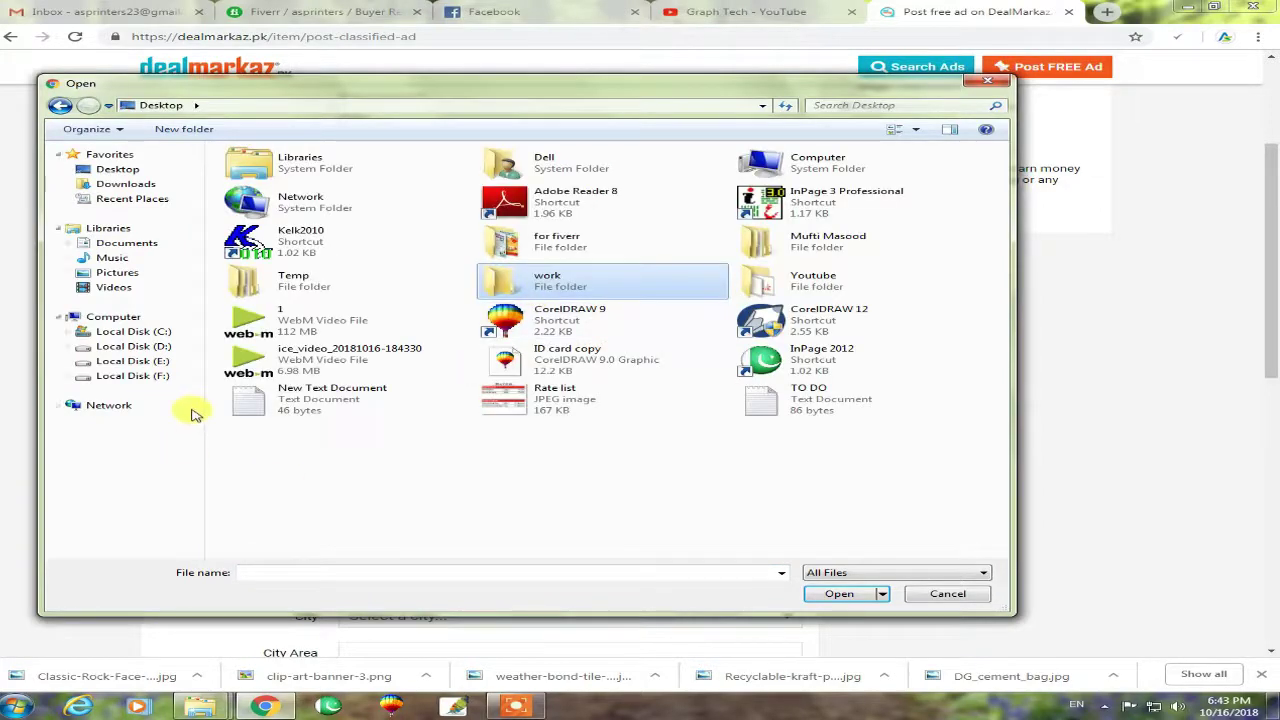
double_click(280, 285)
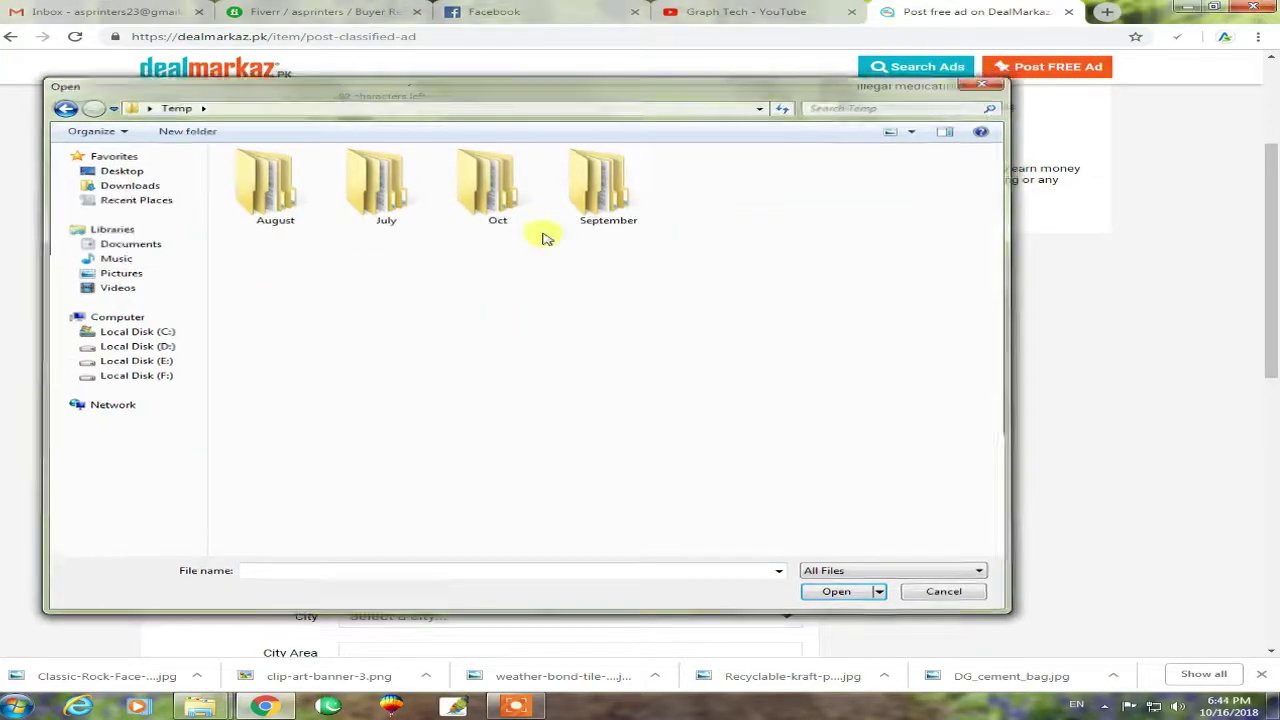
key(Escape)
Set the item location to region Islamabad Capital Territory, city Islamabad and city area "faiz abad", and submit the form.
scroll(316, 516, down, 2)
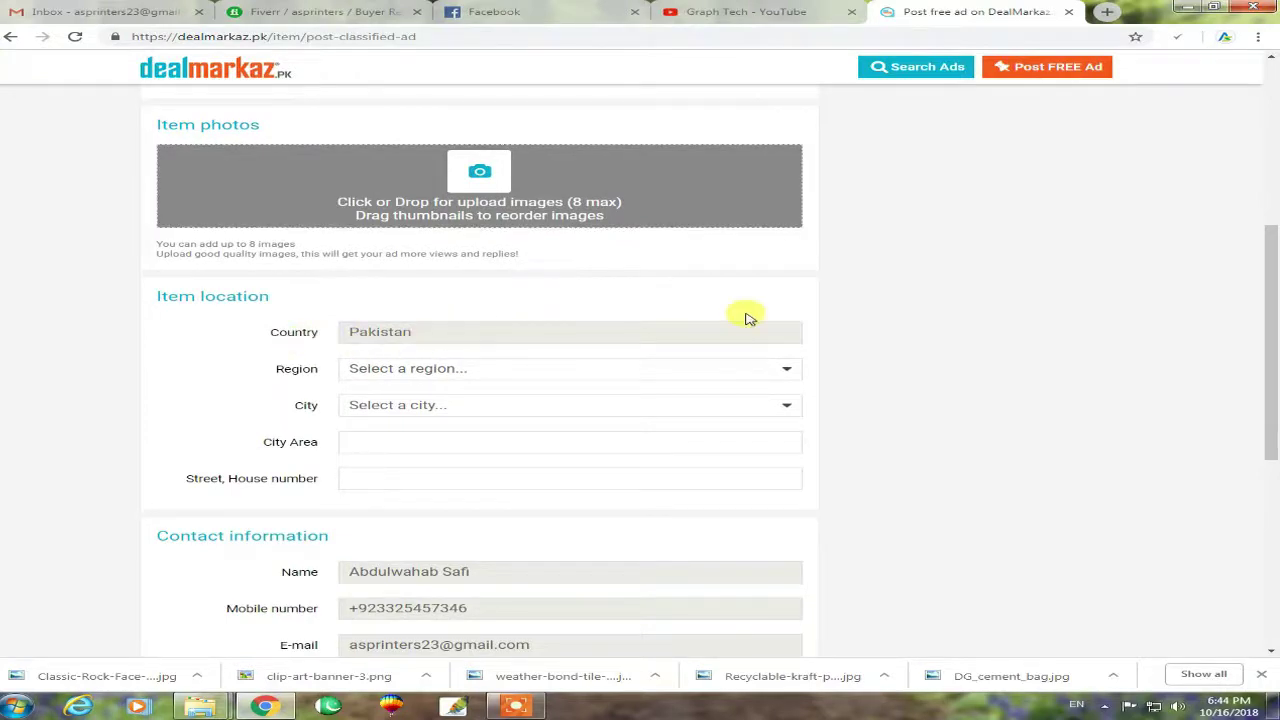
scroll(716, 325, down, 1)
click(472, 230)
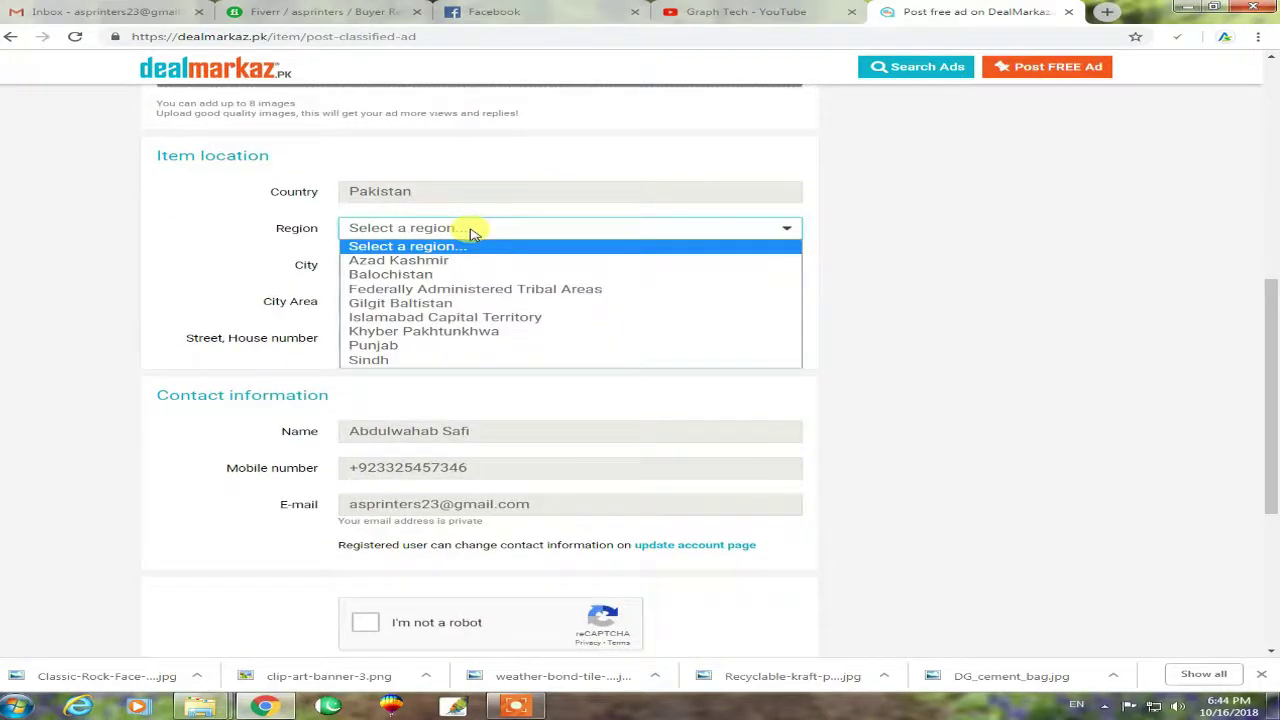
click(397, 317)
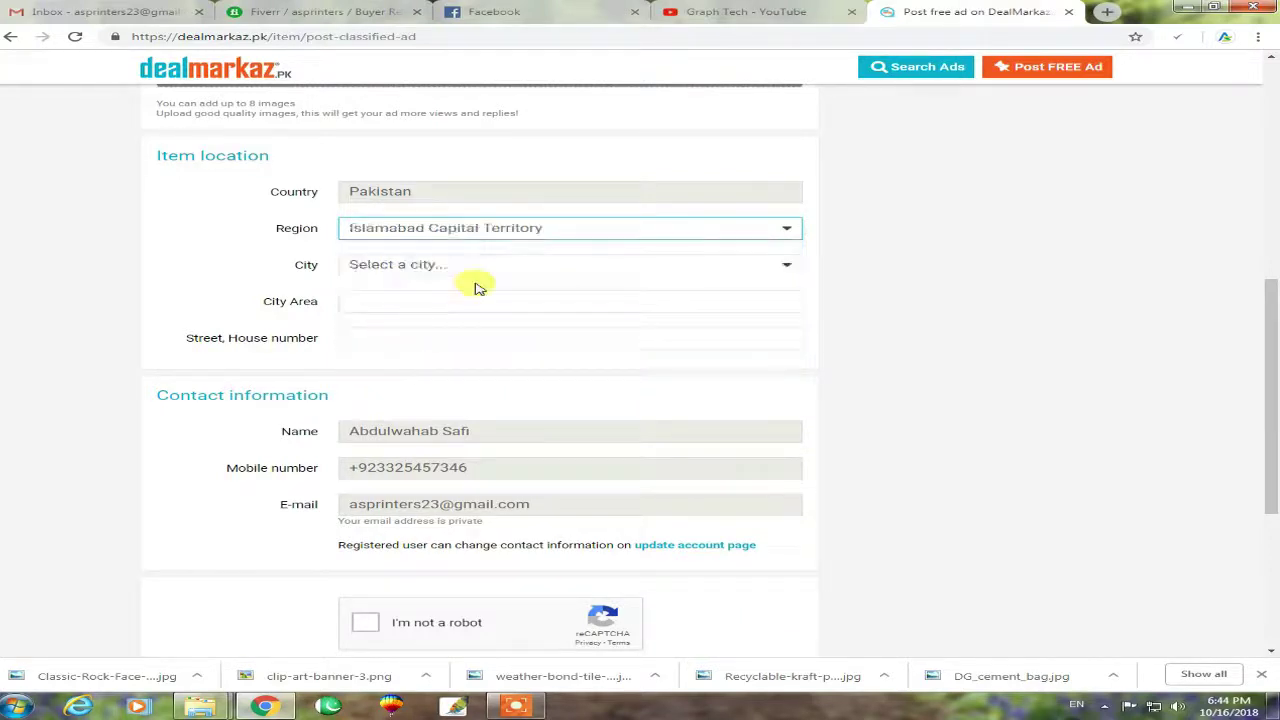
click(423, 268)
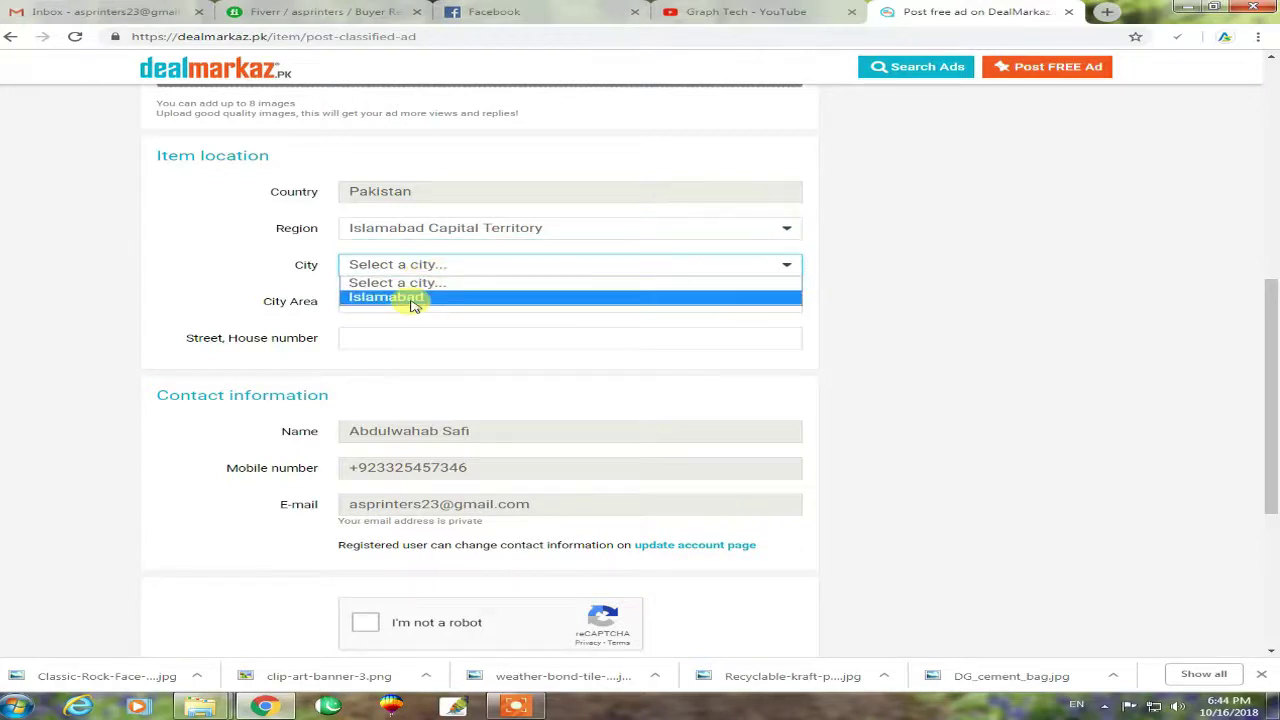
click(412, 298)
click(412, 302)
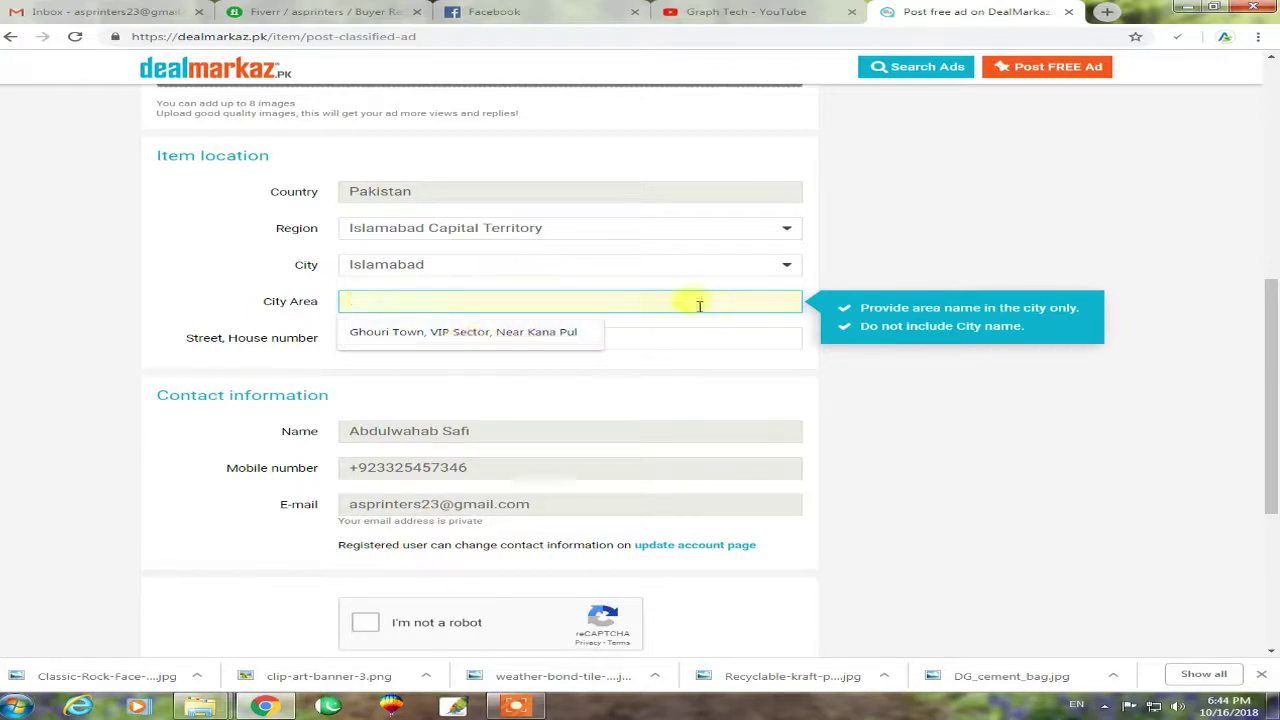
text(faiz abad)
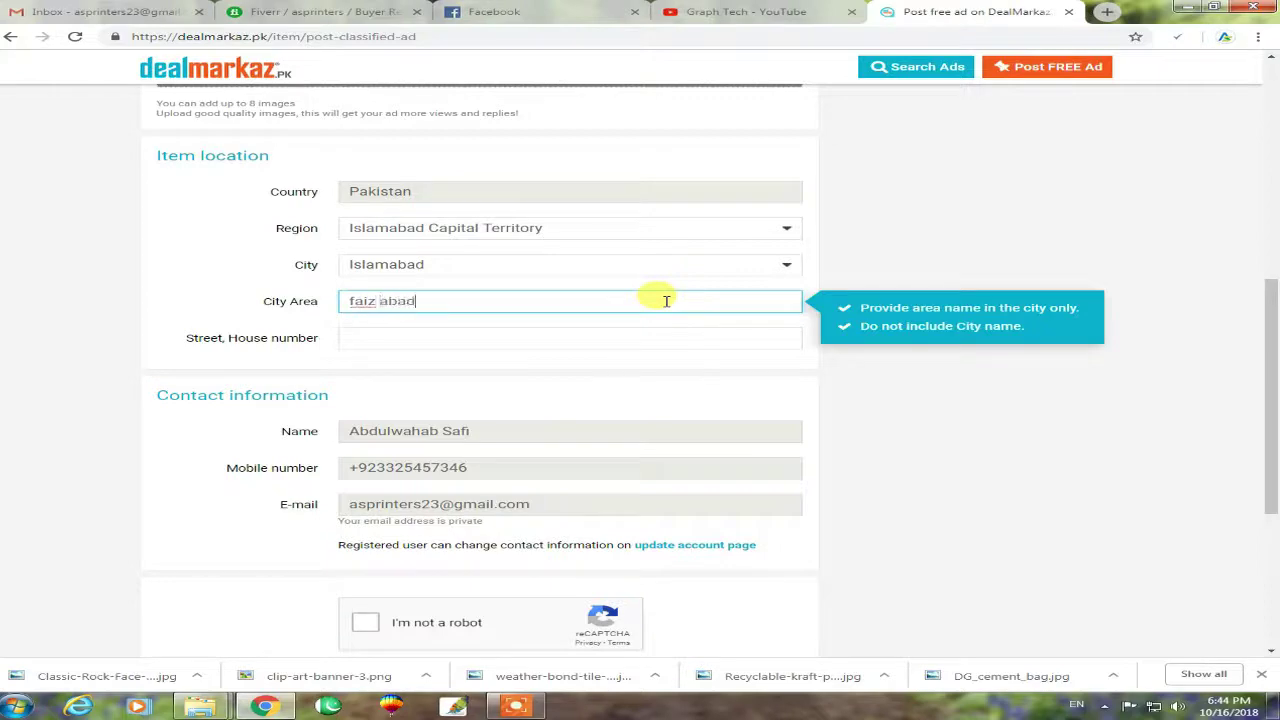
key(Return)
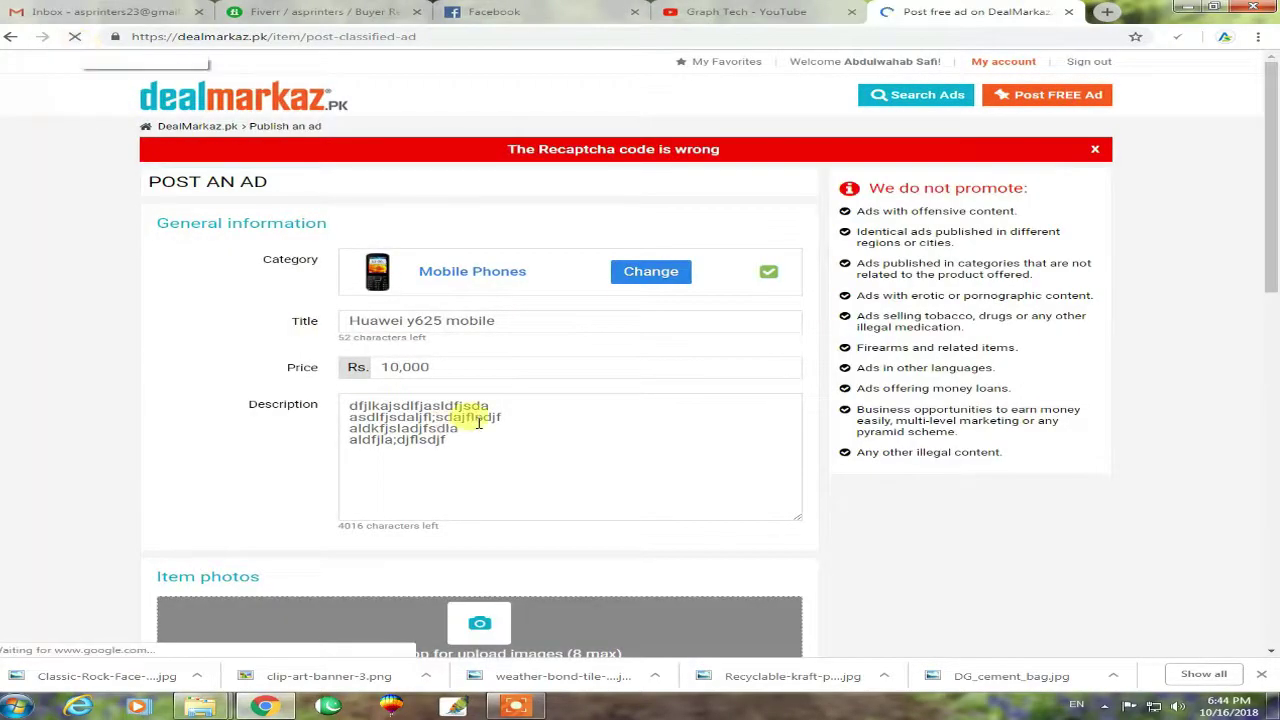
Fill the item location's street and house number field with random placeholder text.
scroll(477, 425, down, 3)
scroll(477, 425, down, 5)
scroll(463, 409, up, 1)
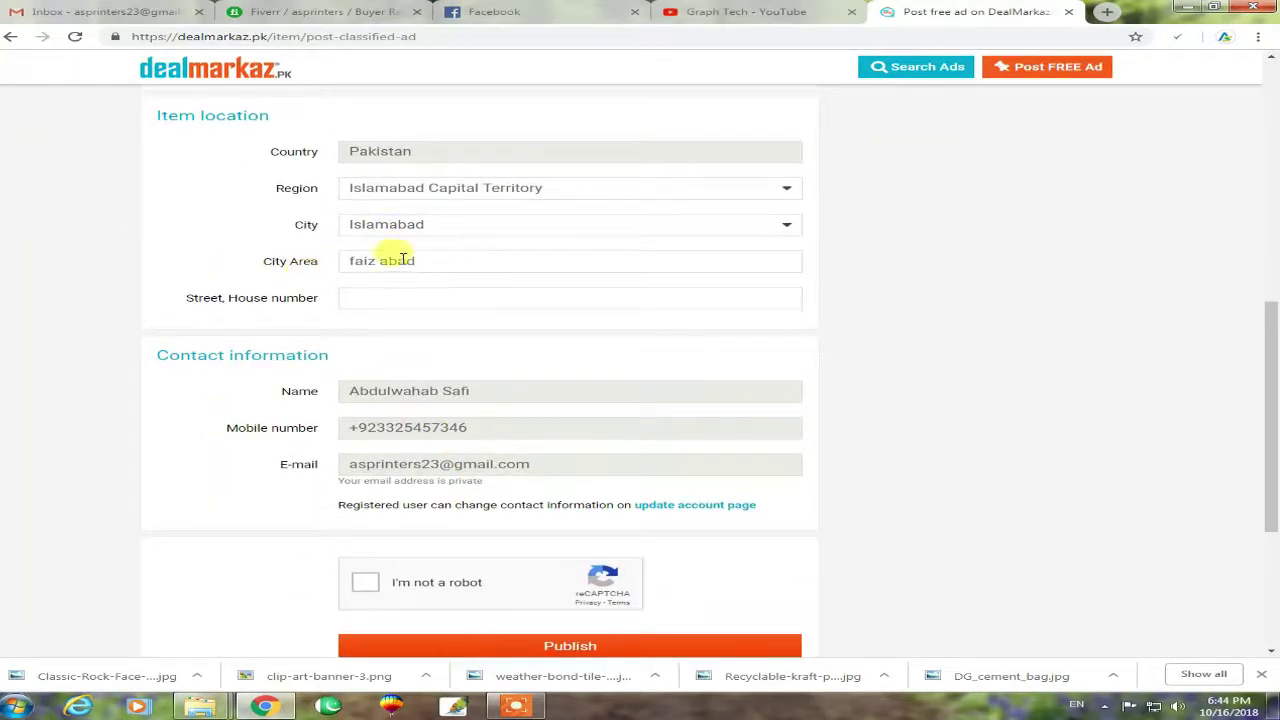
click(368, 296)
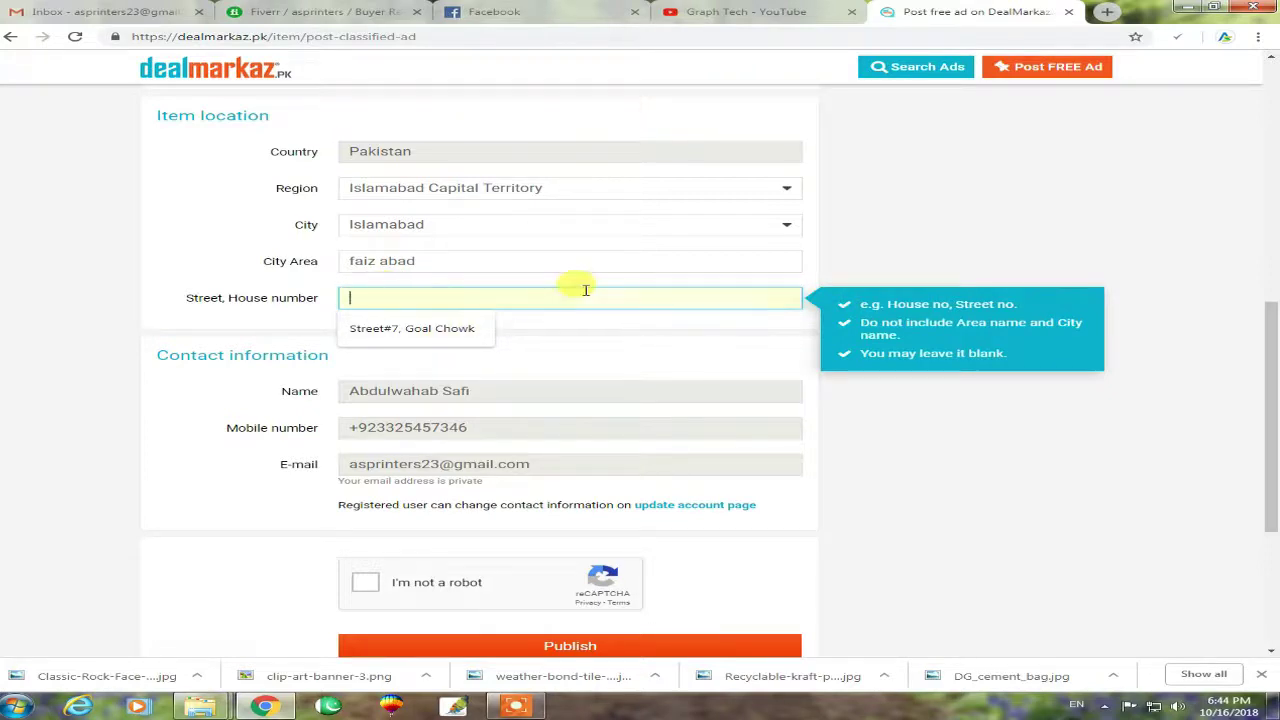
text(dasdddddddddddddf)
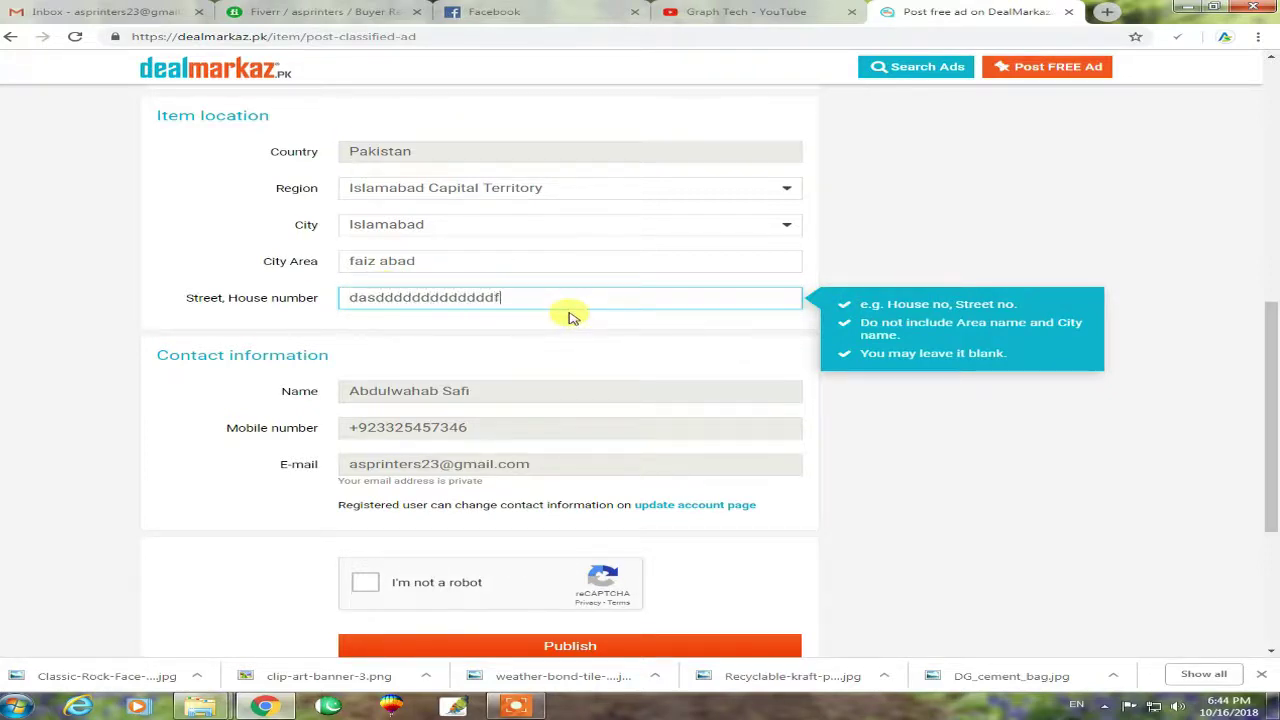
Check the ad's contact information and complete the "I'm not a robot" verification.
scroll(565, 315, down, 3)
scroll(449, 240, up, 1)
click(505, 236)
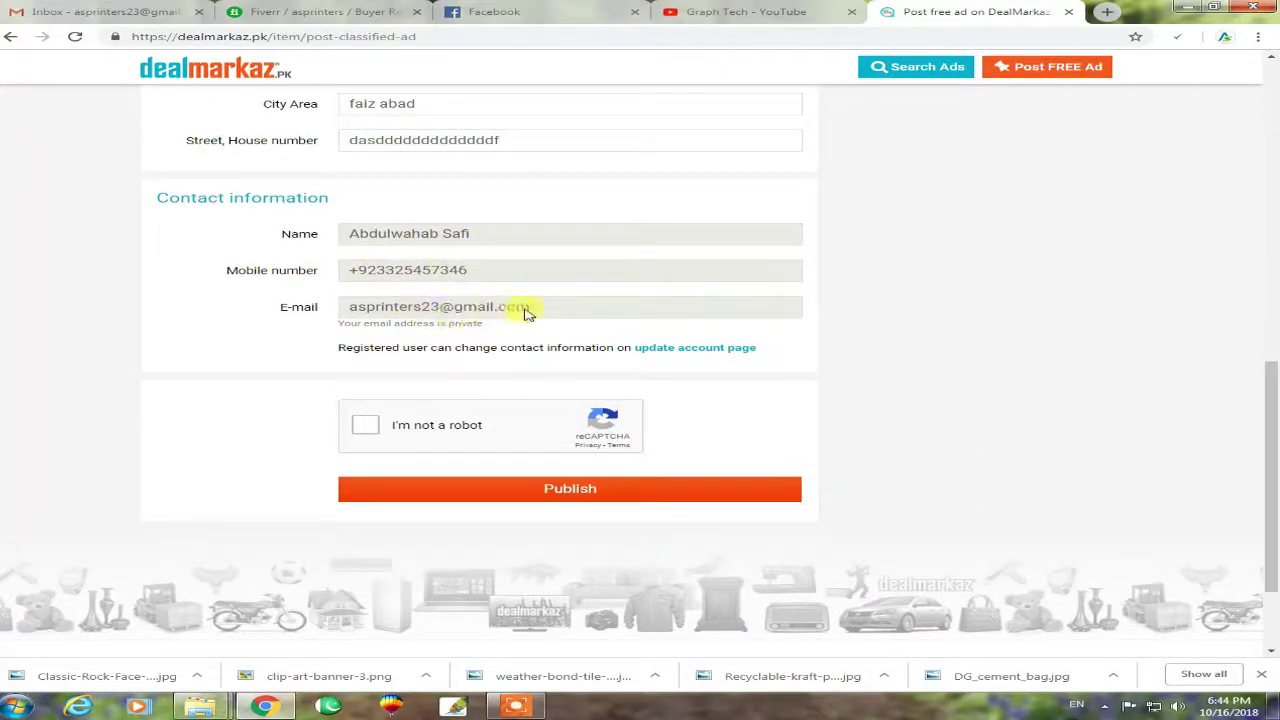
click(368, 425)
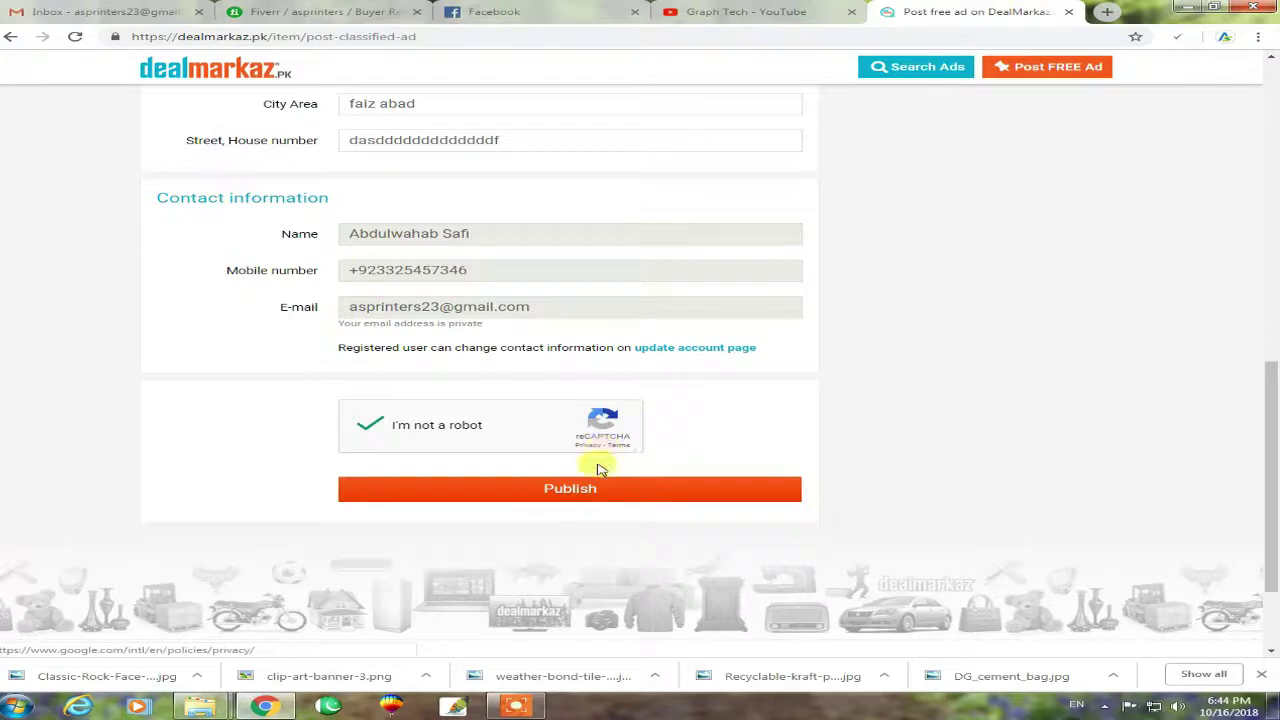
Review the completed ad form up to its General information section and switch to the Graph Tech channel on YouTube.
scroll(520, 458, up, 7)
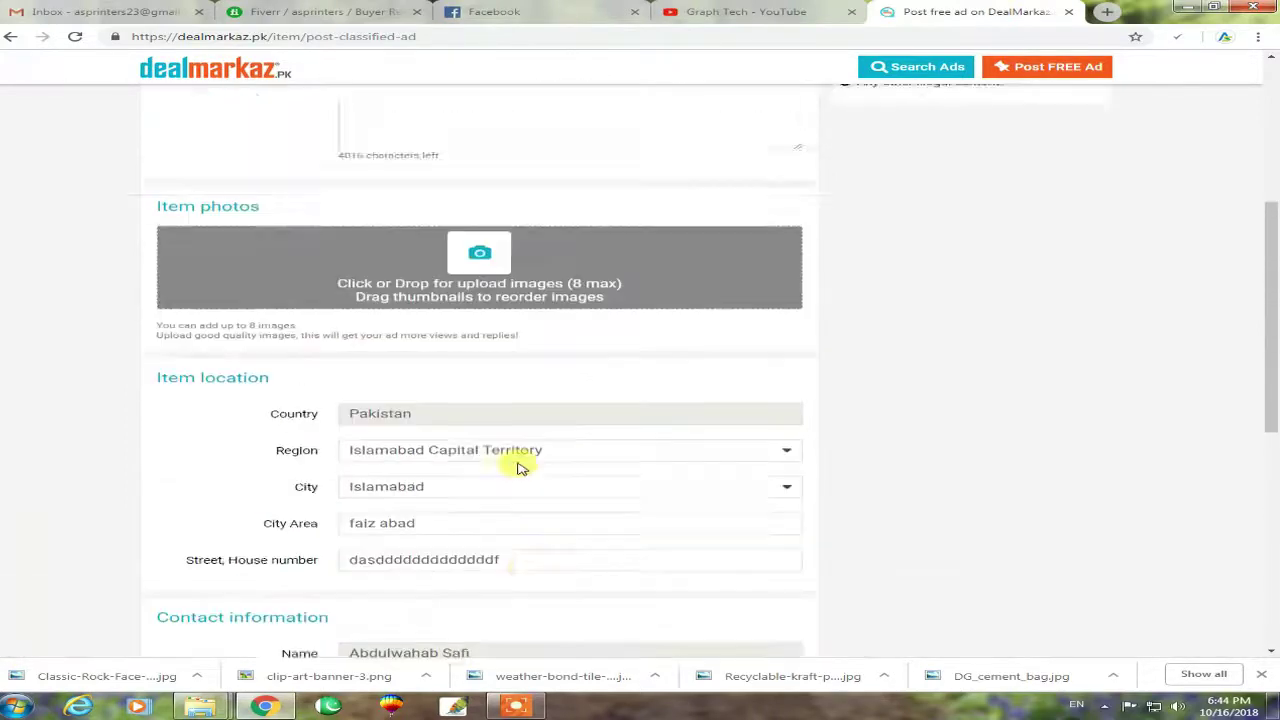
scroll(120, 500, up, 1)
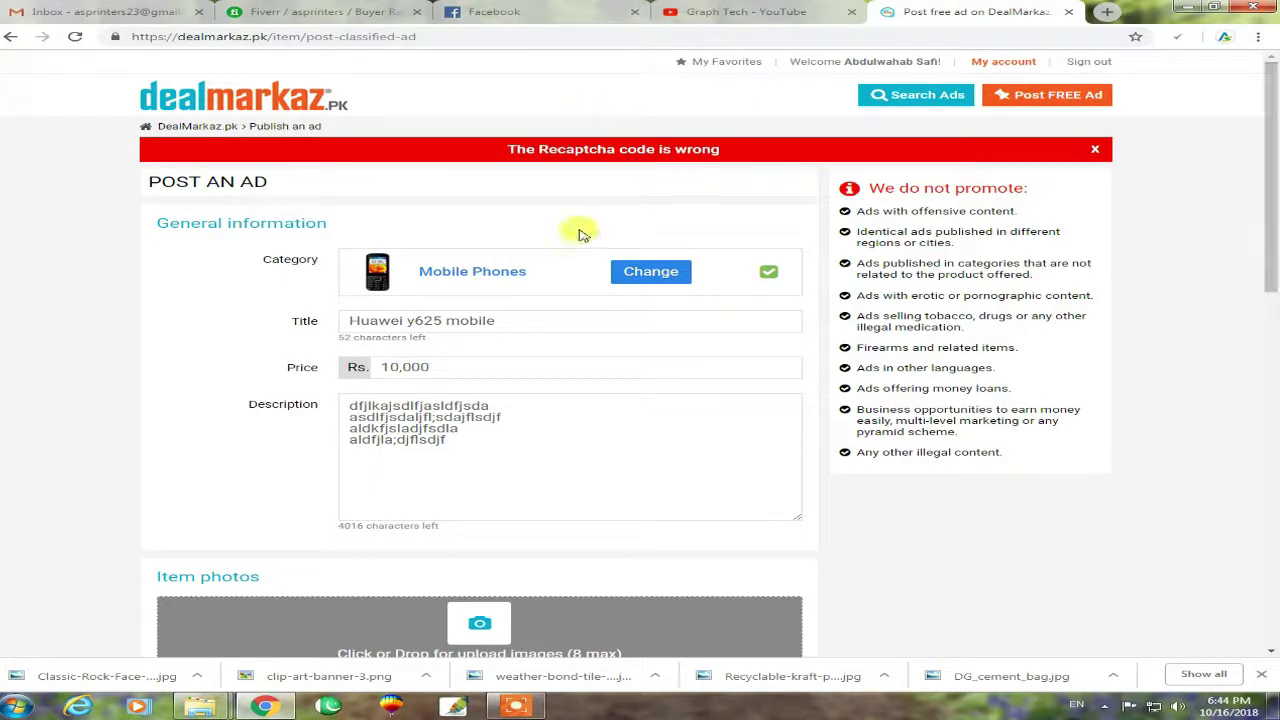
click(428, 320)
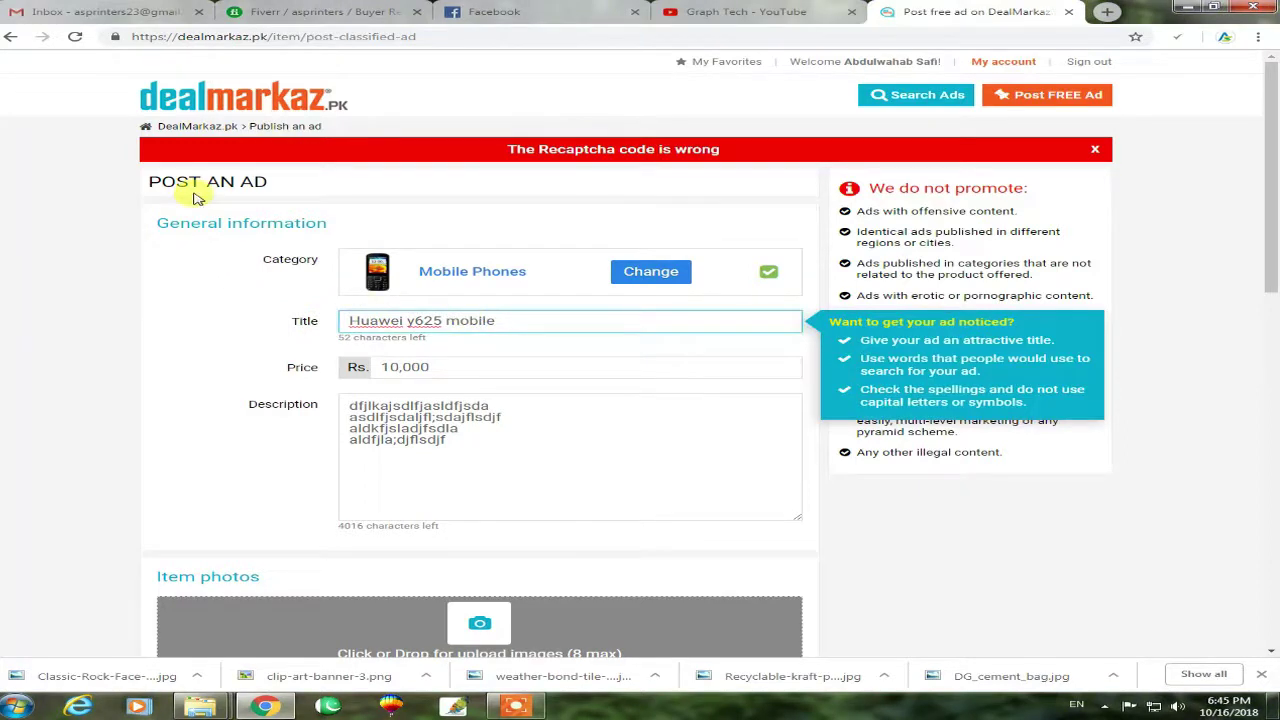
drag(157, 218, 369, 214)
click(369, 214)
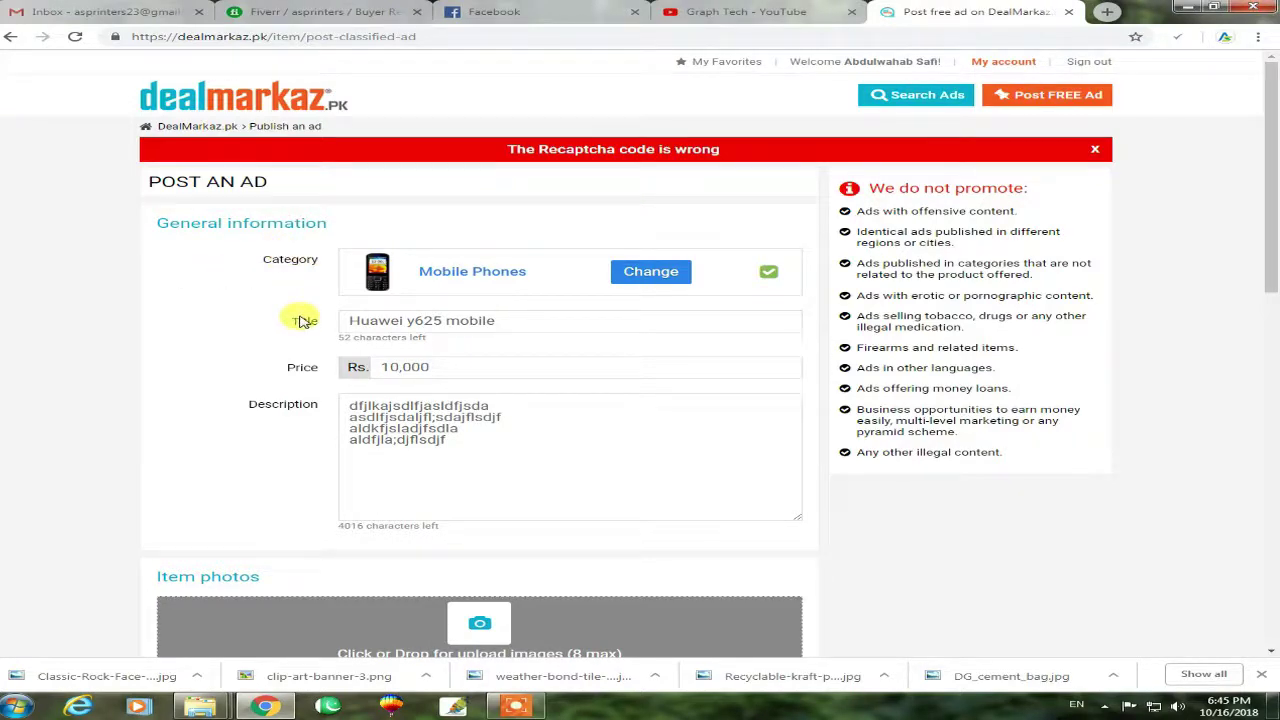
click(745, 11)
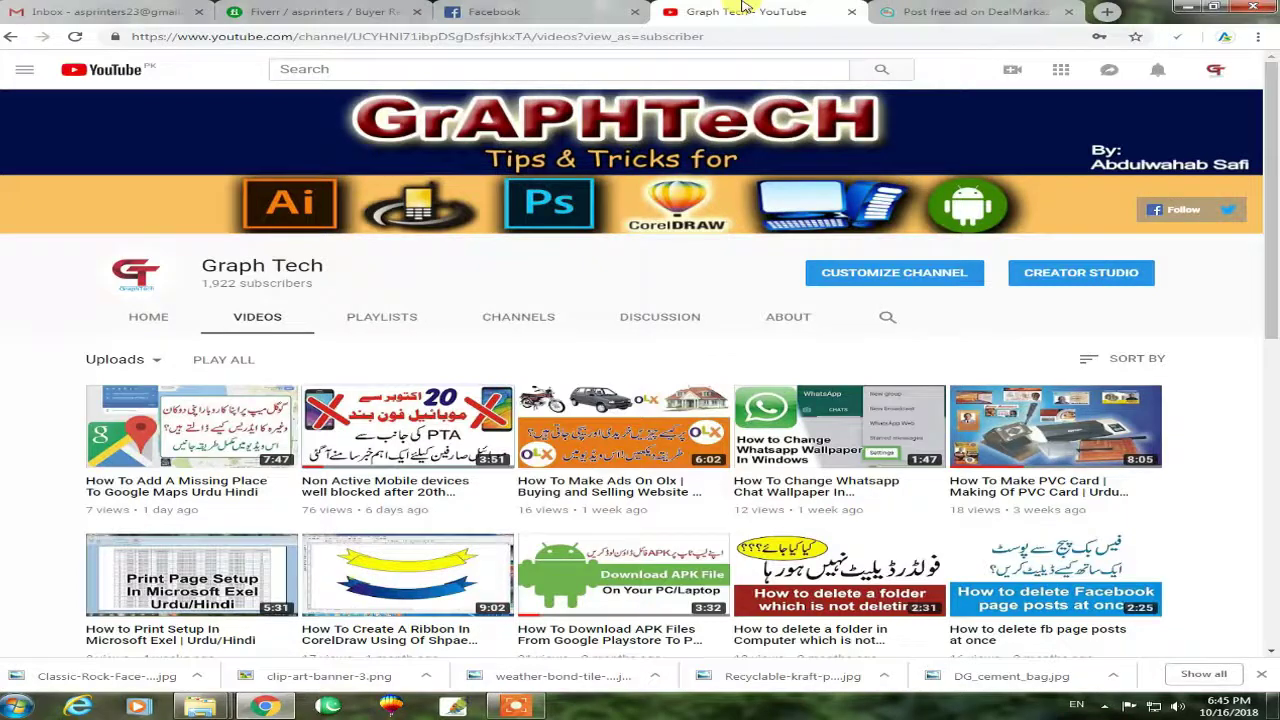